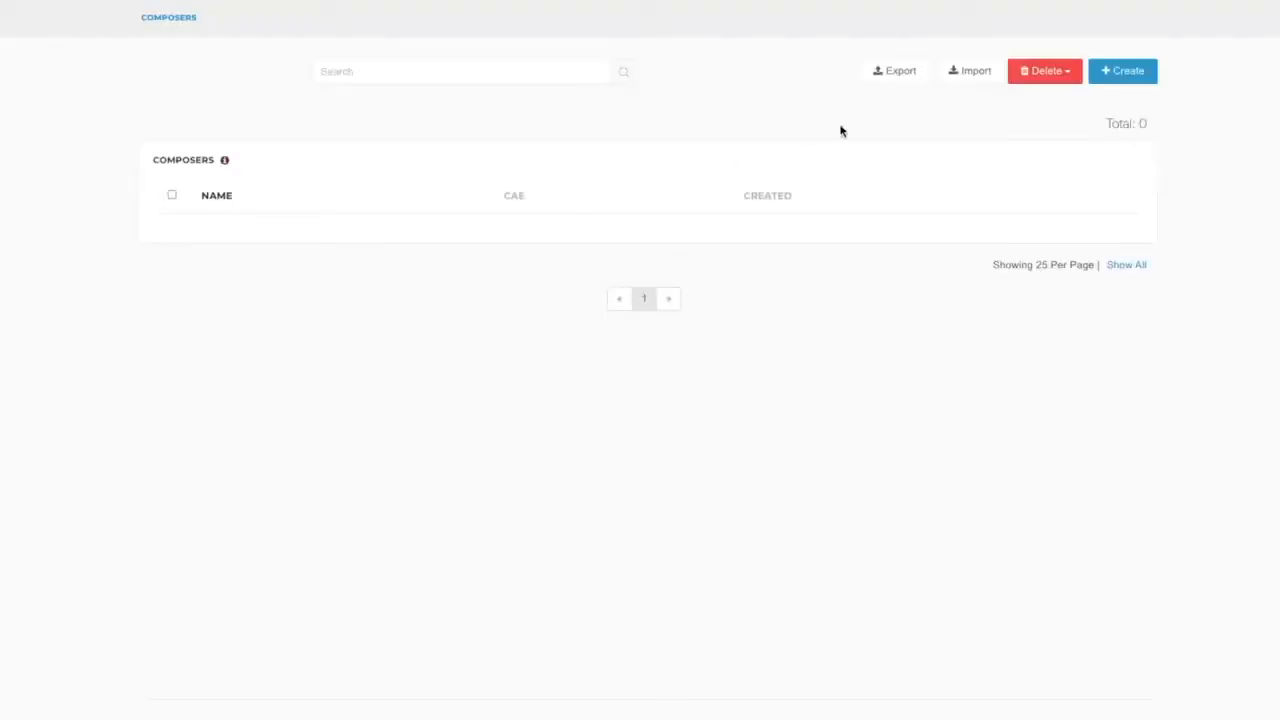
Create a new composer and enter the composer's full name, first name and surname.
left_click(1130, 74)
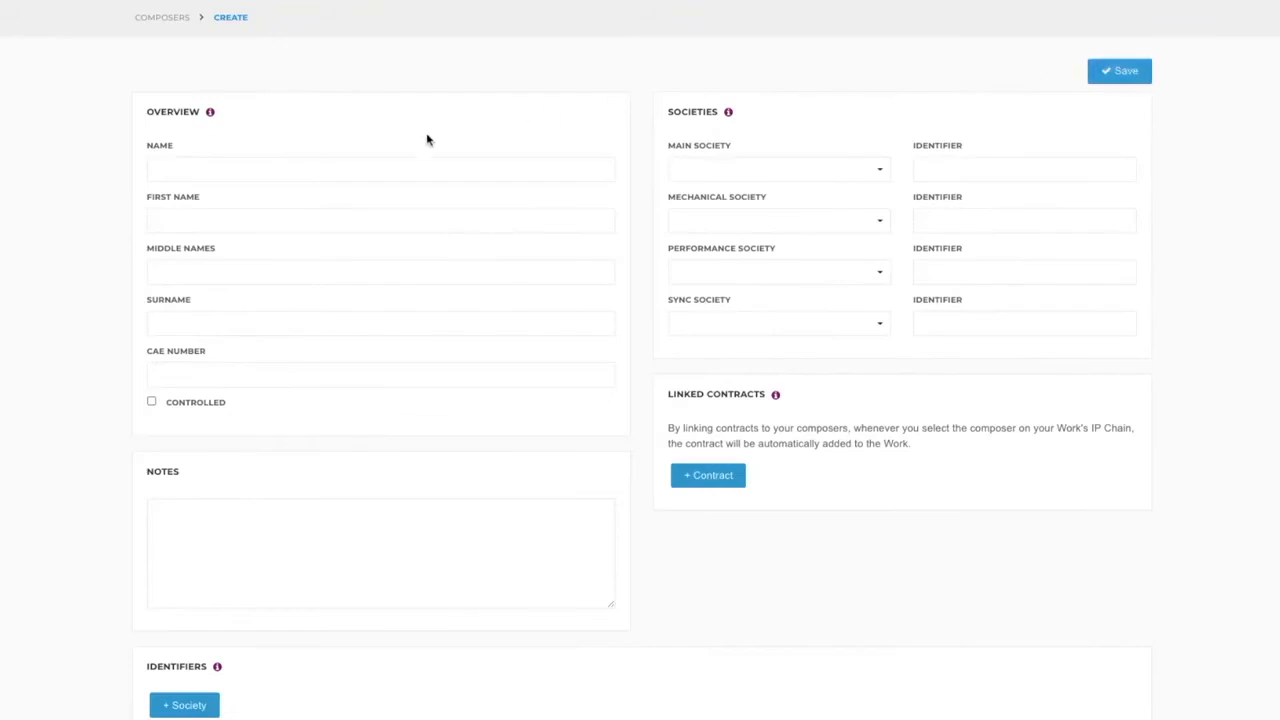
left_click(346, 167)
type("Tom Allen")
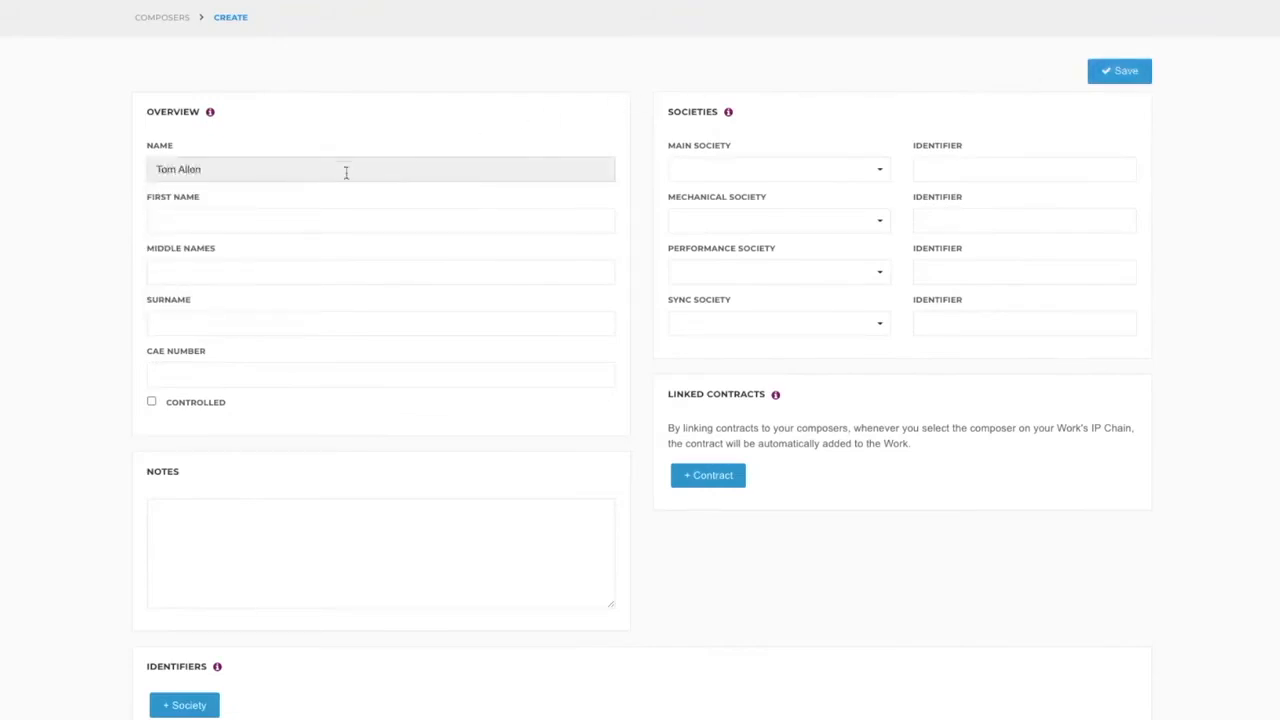
left_click(254, 217)
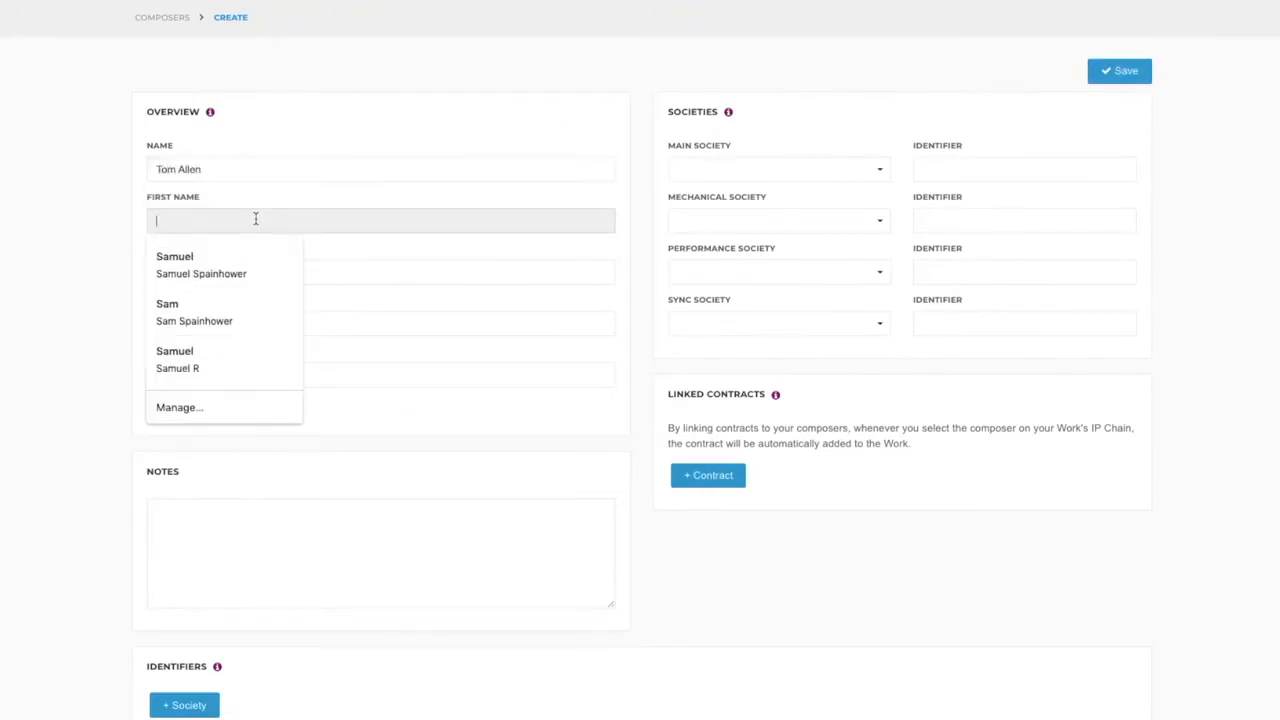
type("Tom")
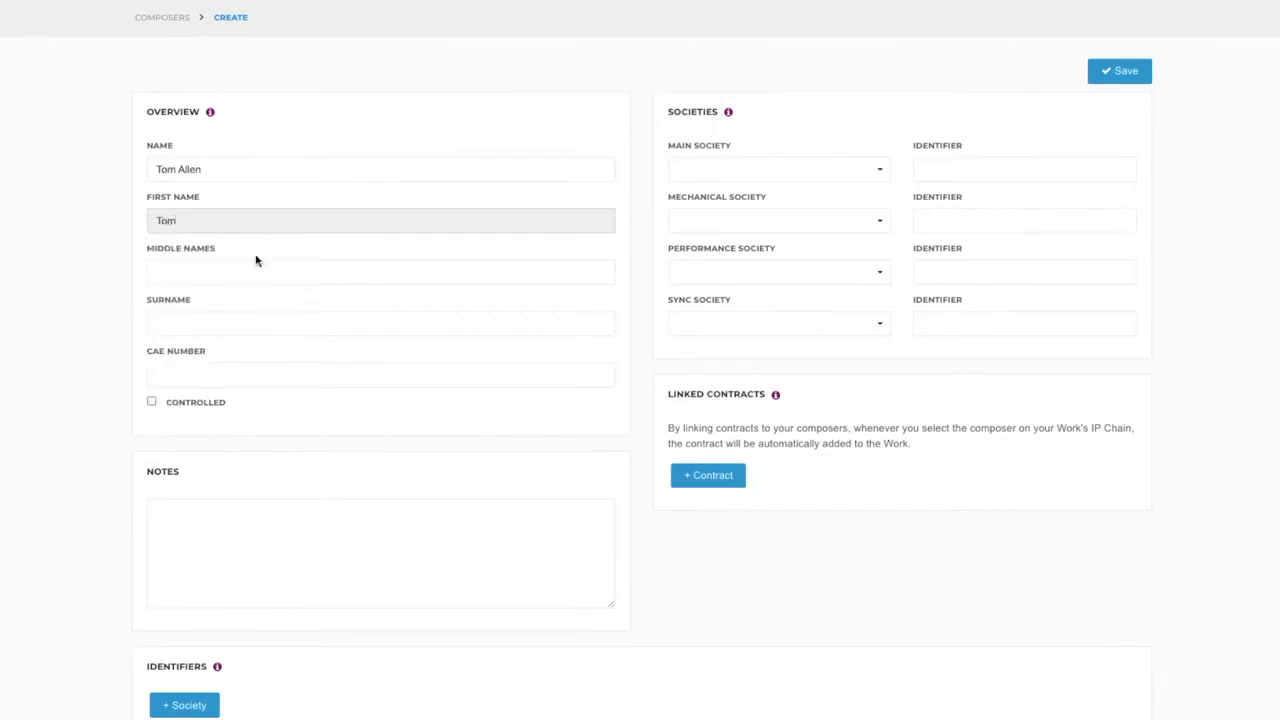
left_click(222, 320)
type("Allen")
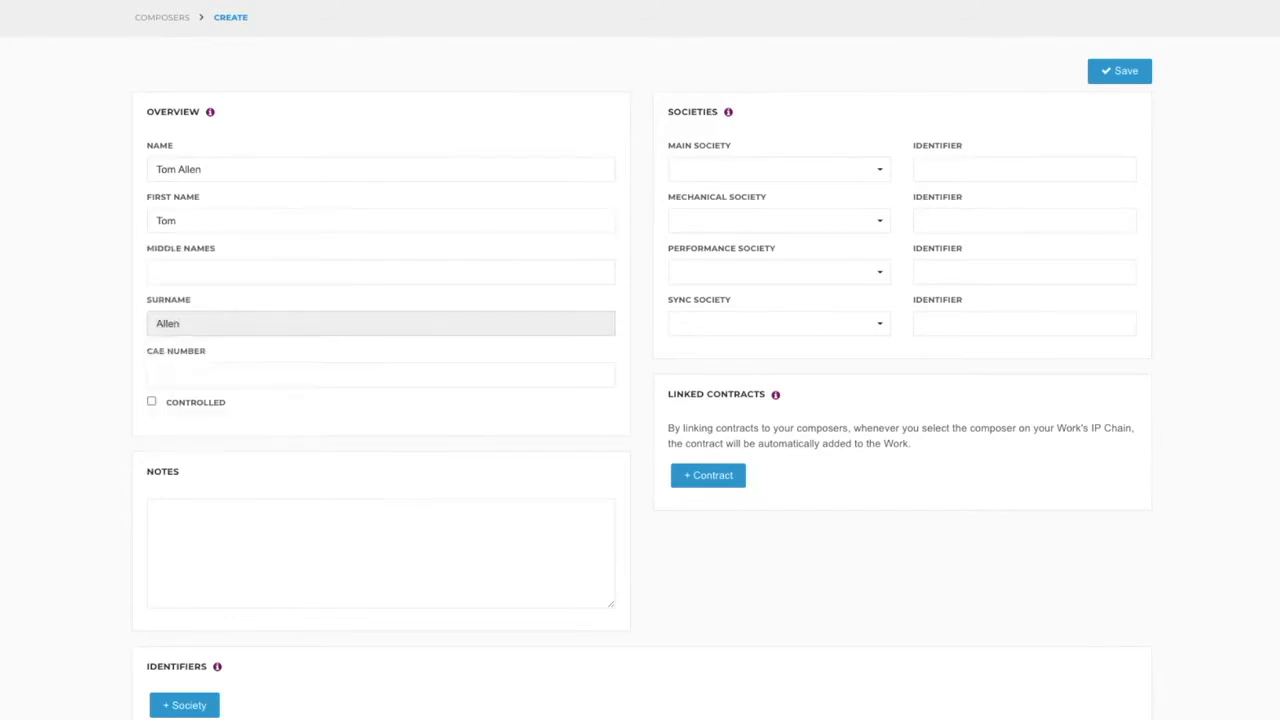
Enter the composer's CAE number and mark the composer as controlled.
left_click(201, 371)
type("123456789")
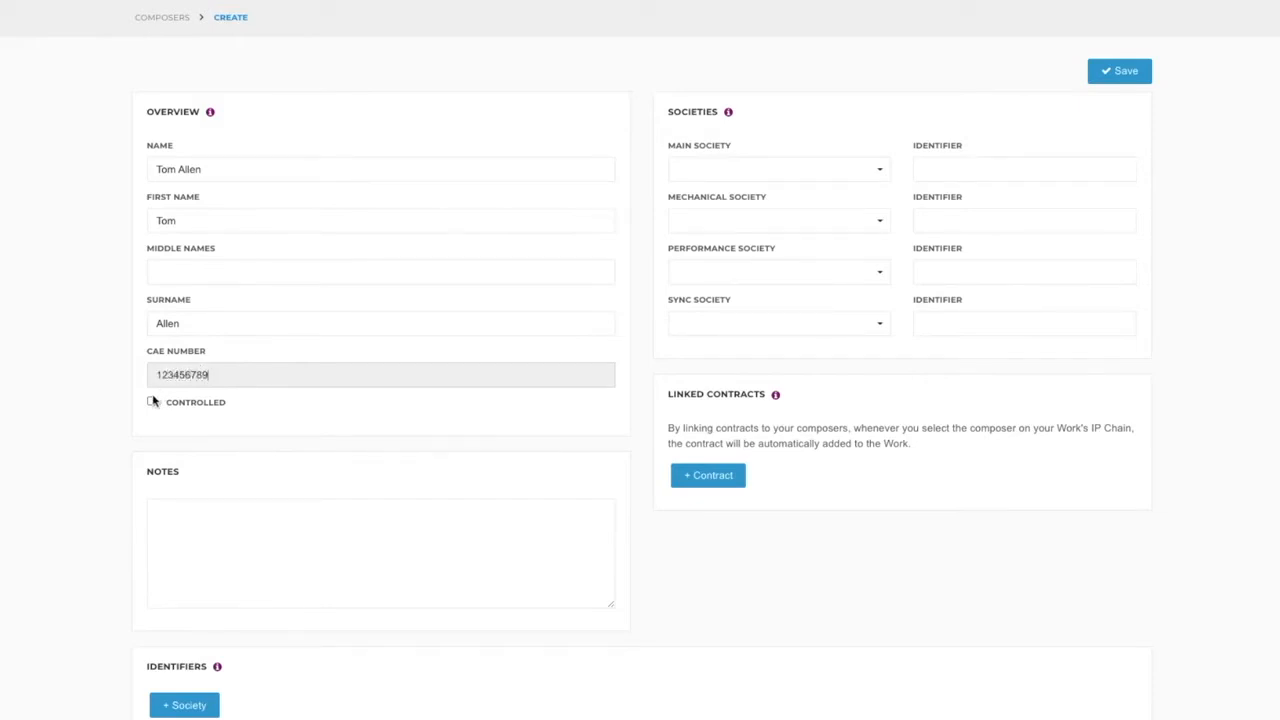
left_click(152, 402)
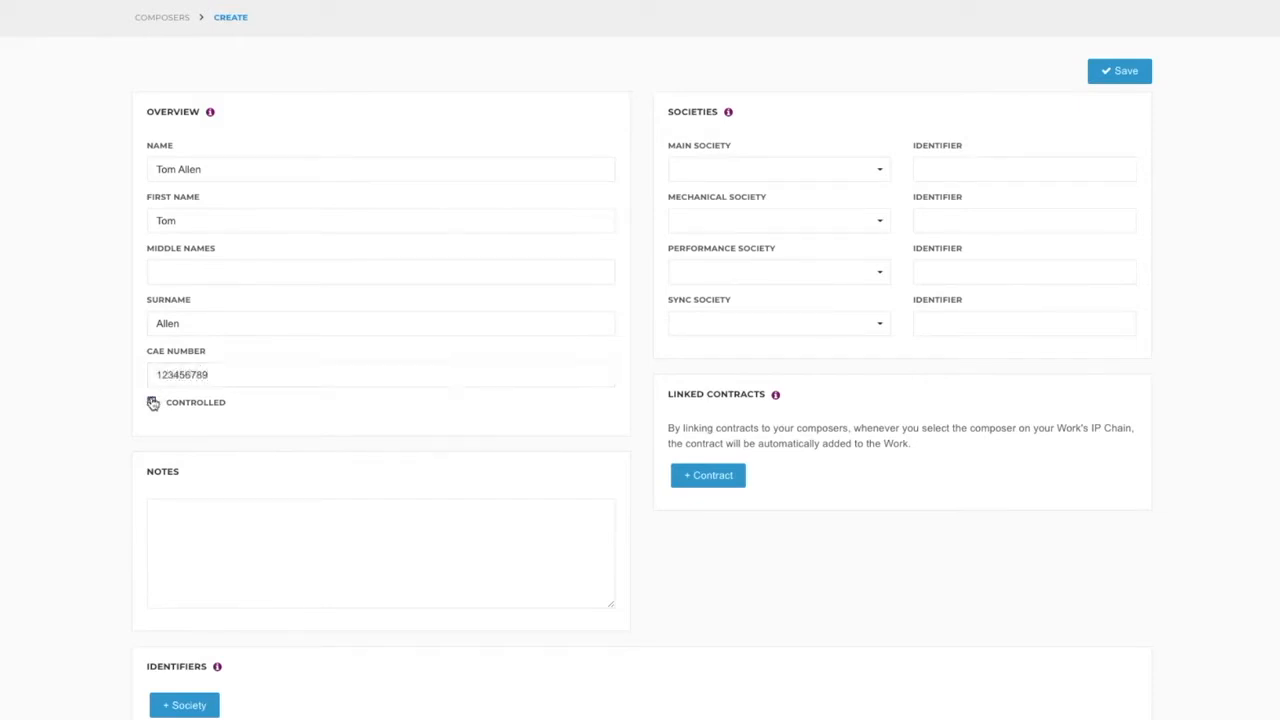
Set the composer's main society to PRS and enter the society identifier.
left_click(749, 170)
left_click(720, 202)
left_click(928, 169)
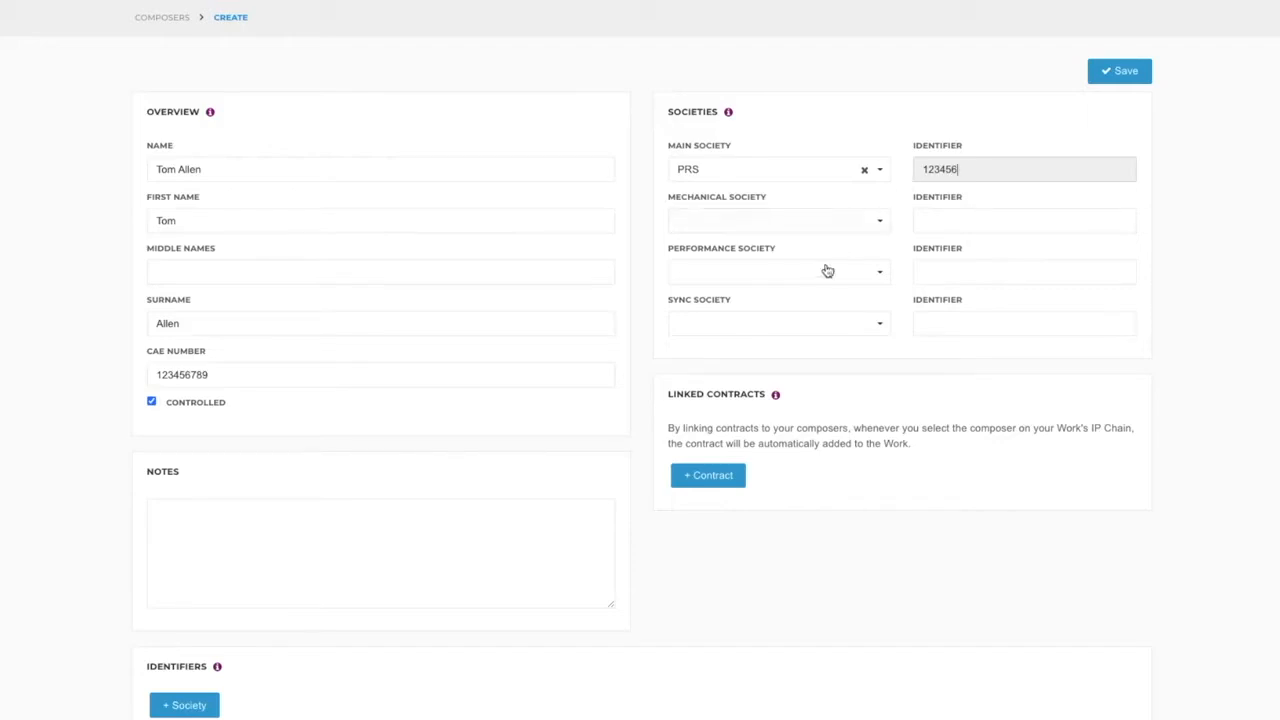
Link the contract bearing the composer's name to the composer and save the record.
left_click(724, 476)
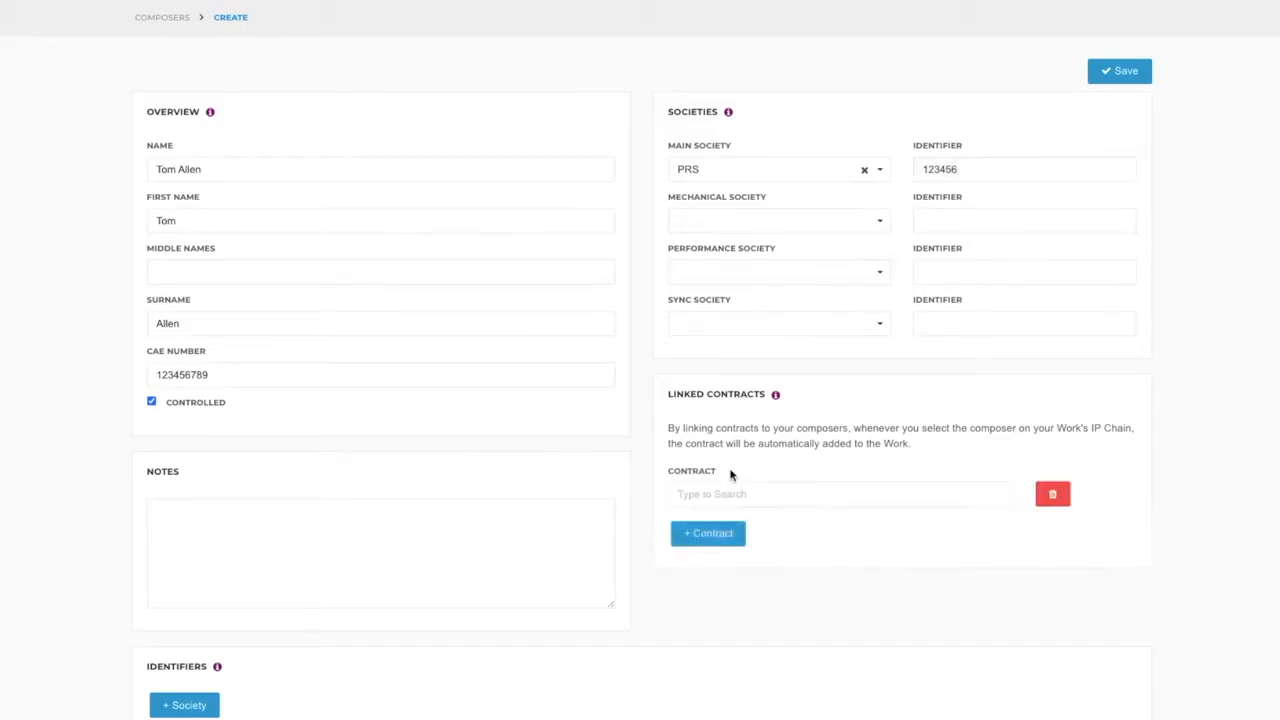
left_click(720, 488)
type("Tom Allen")
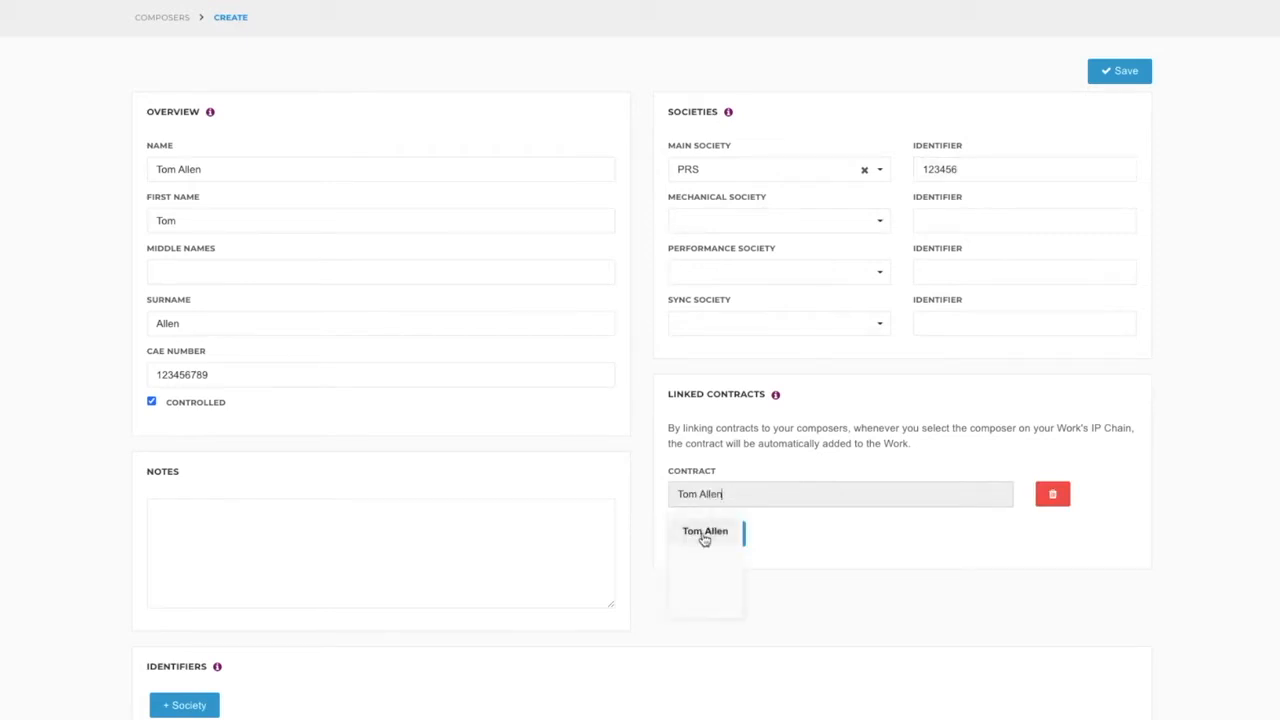
left_click(704, 532)
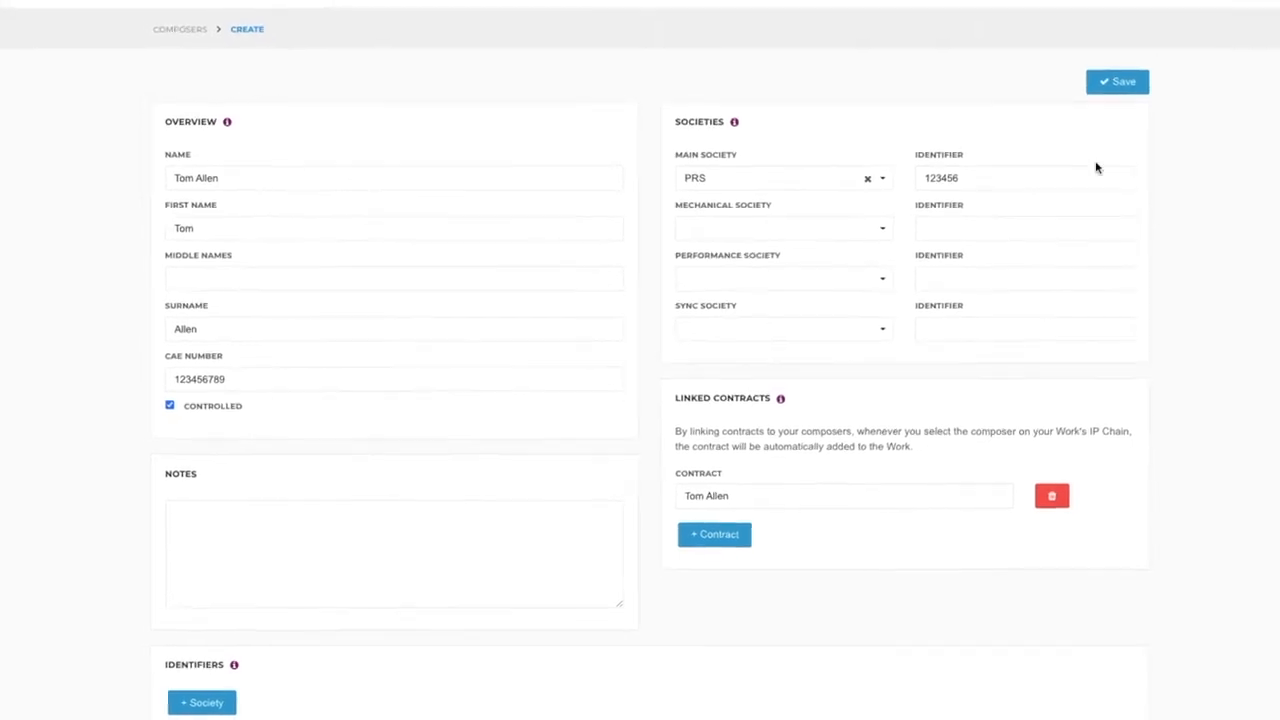
left_click(1115, 98)
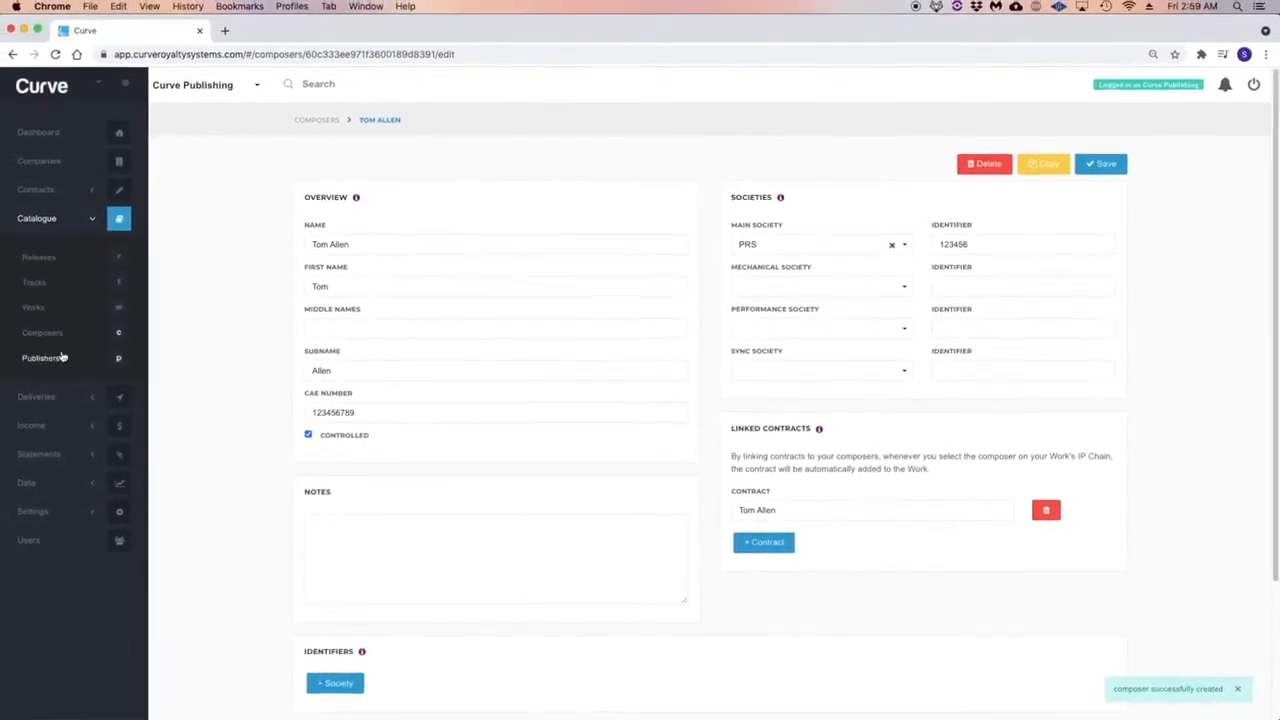
Create a new publisher in the catalogue named Curve Publishing.
left_click(53, 359)
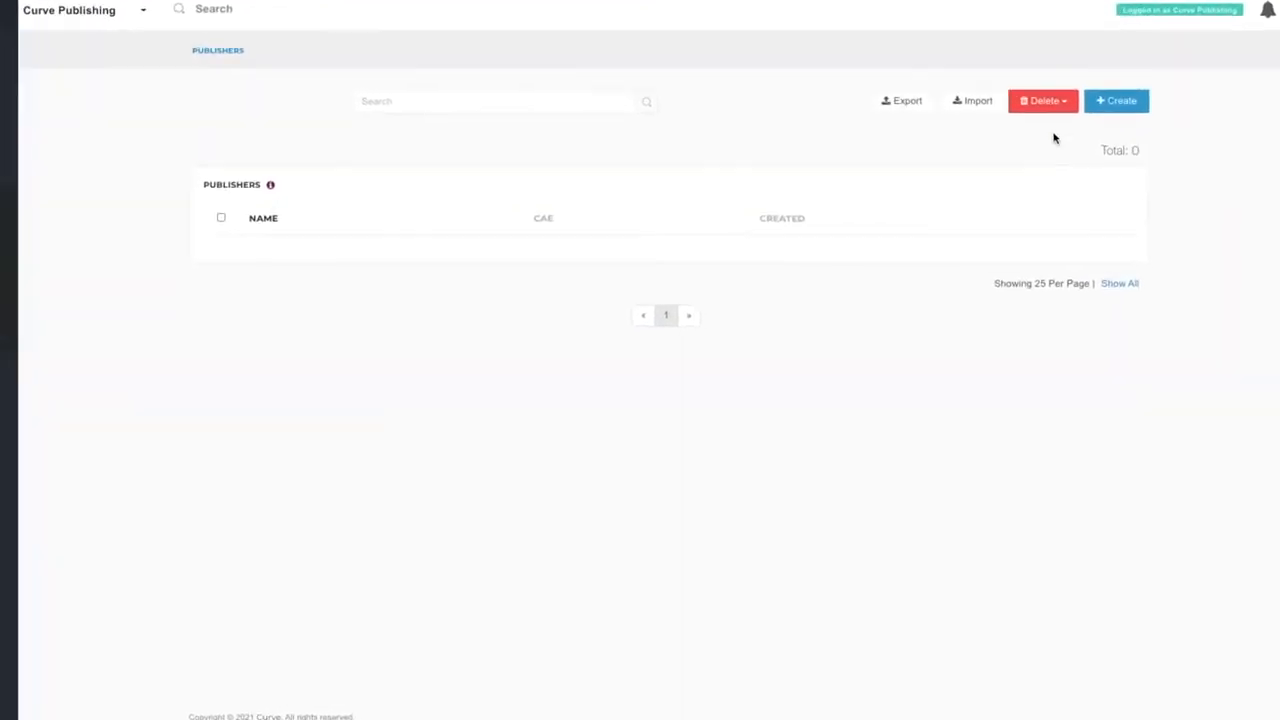
left_click(1120, 88)
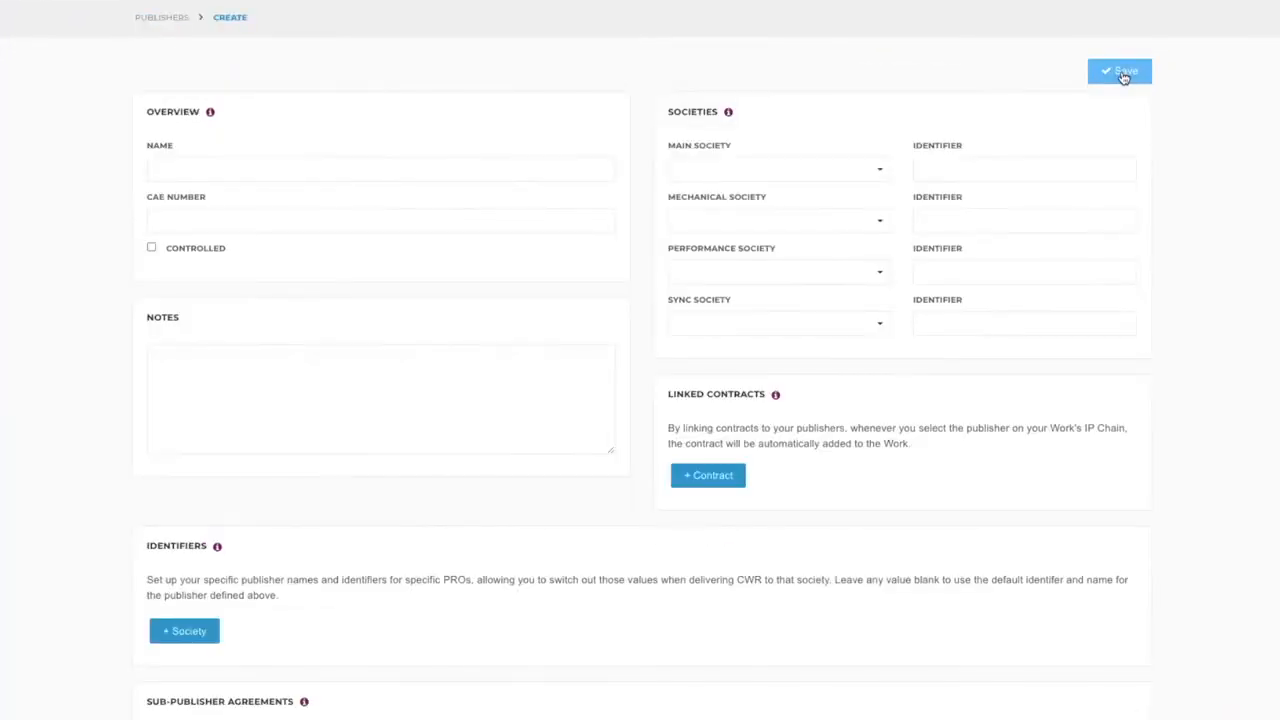
left_click(300, 169)
type("Curve")
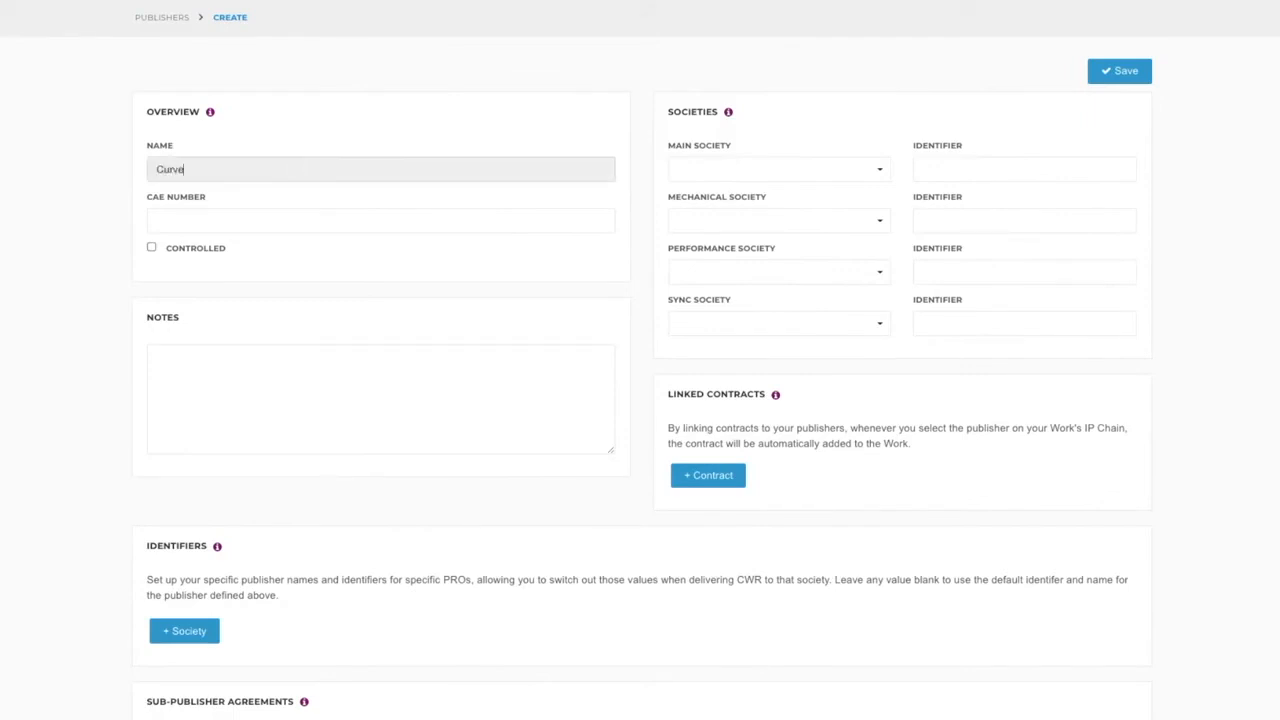
type(" Publishing")
Enter the publisher's CAE number and mark the publisher as controlled.
left_click(264, 216)
type("987654321")
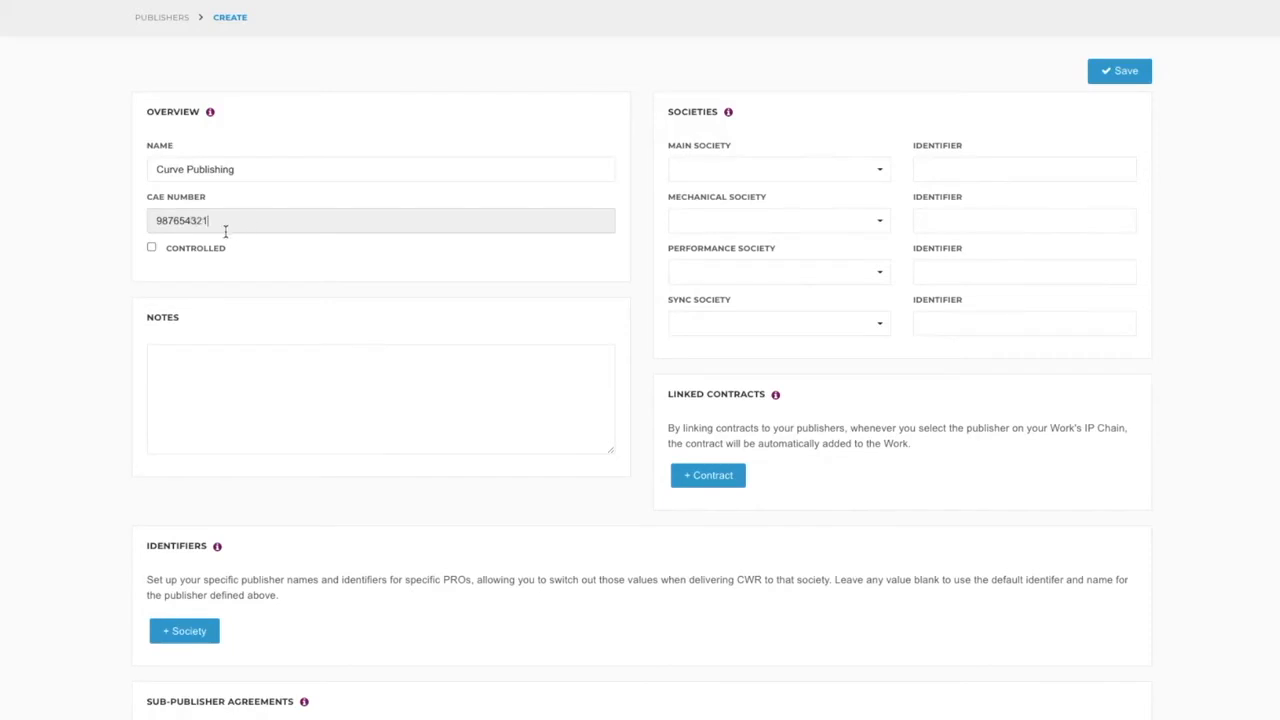
left_click(152, 251)
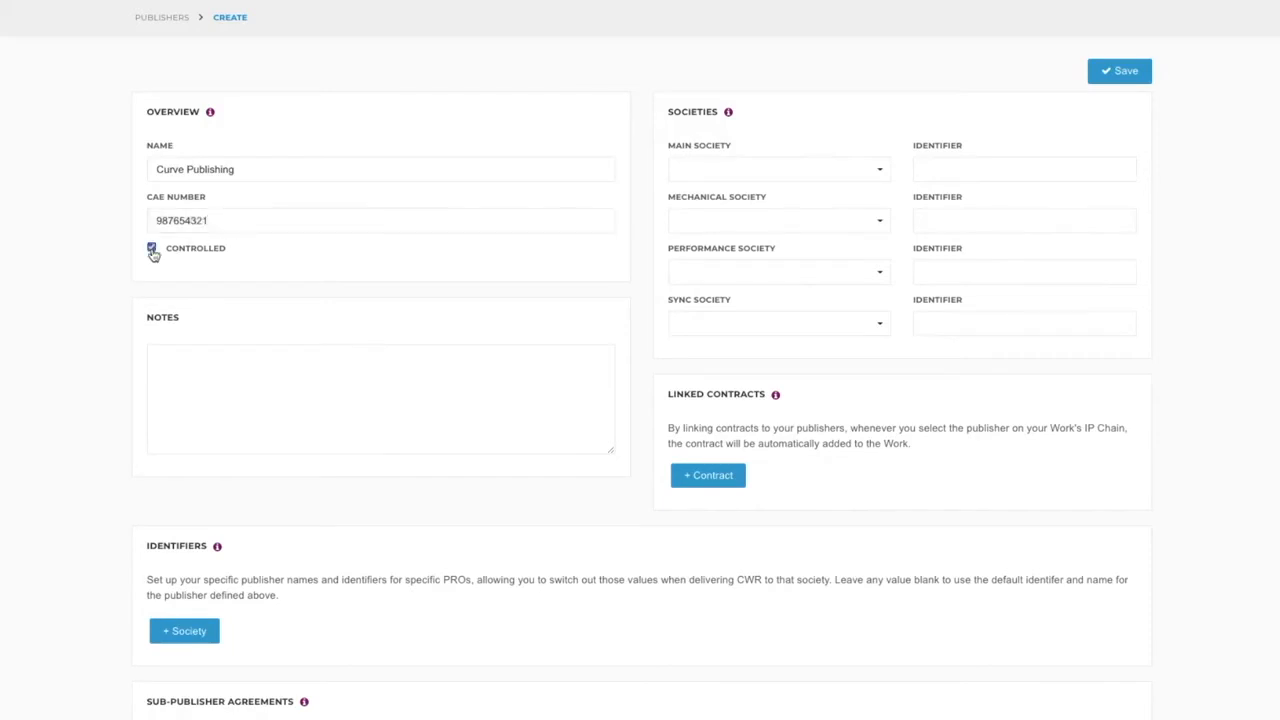
Set the publisher's main society to PRS with its identifier and save the publisher.
left_click(720, 170)
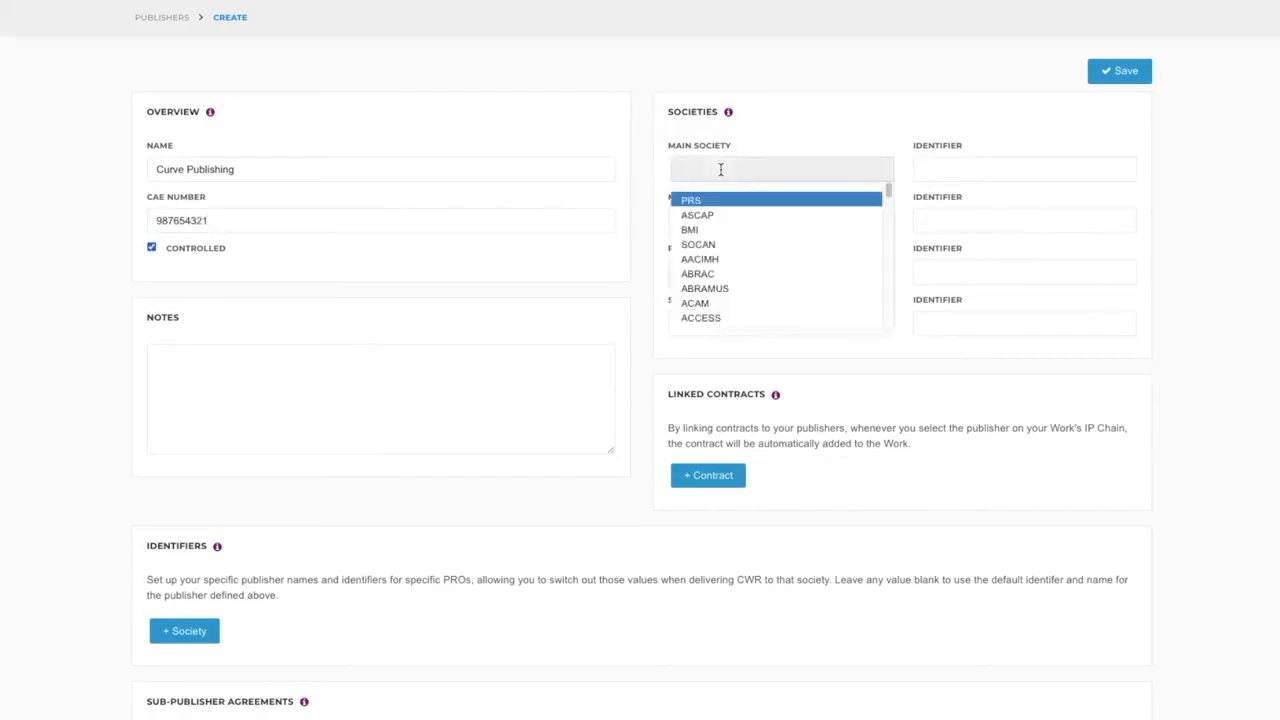
left_click(717, 203)
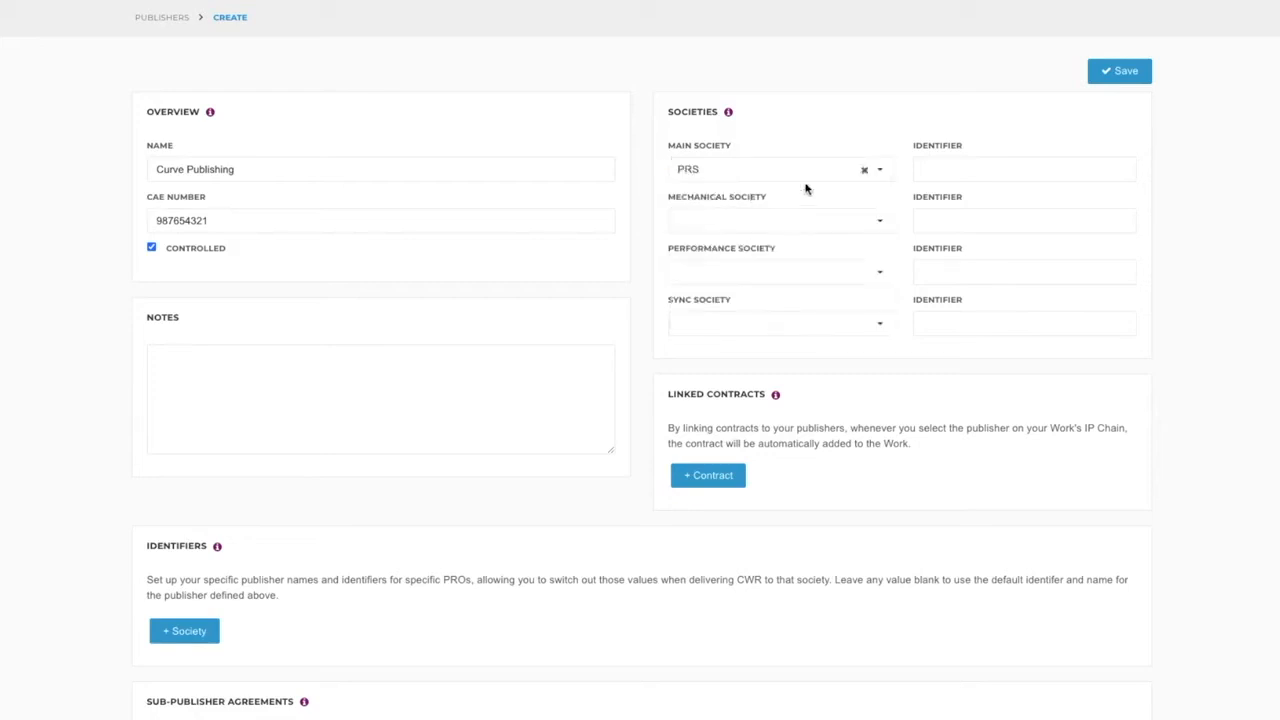
left_click(944, 168)
type("66")
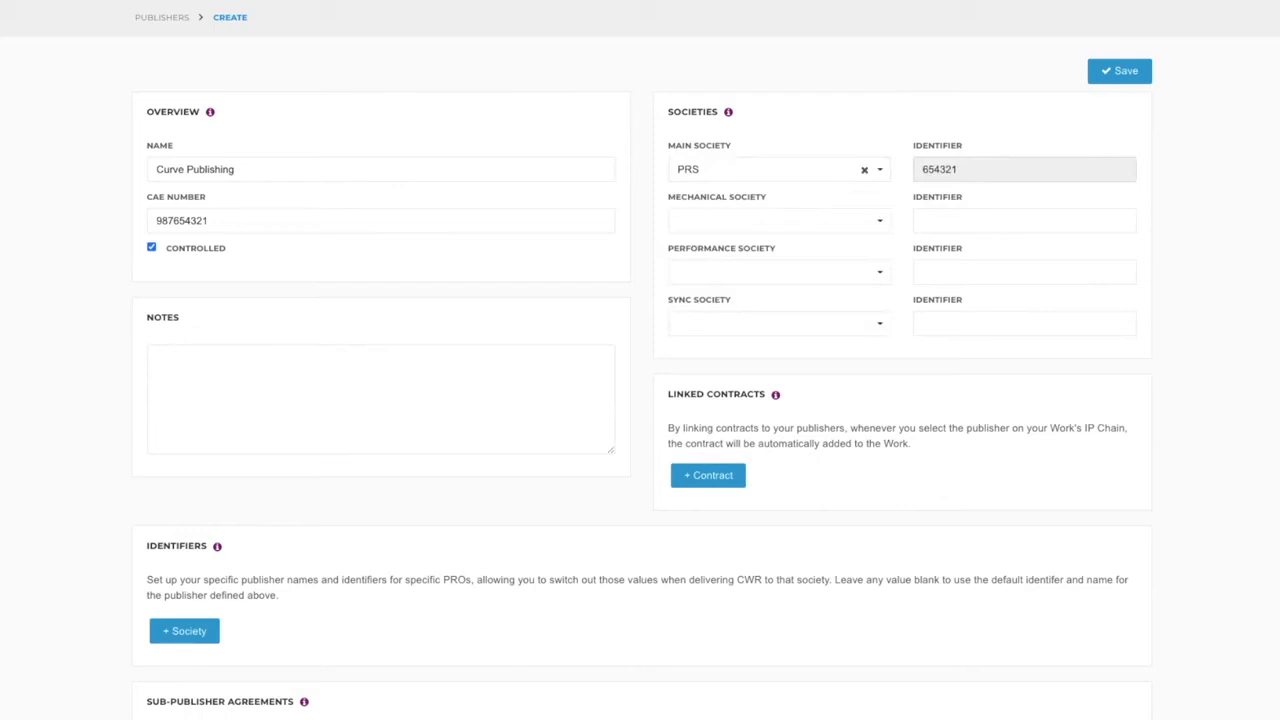
left_click(1124, 72)
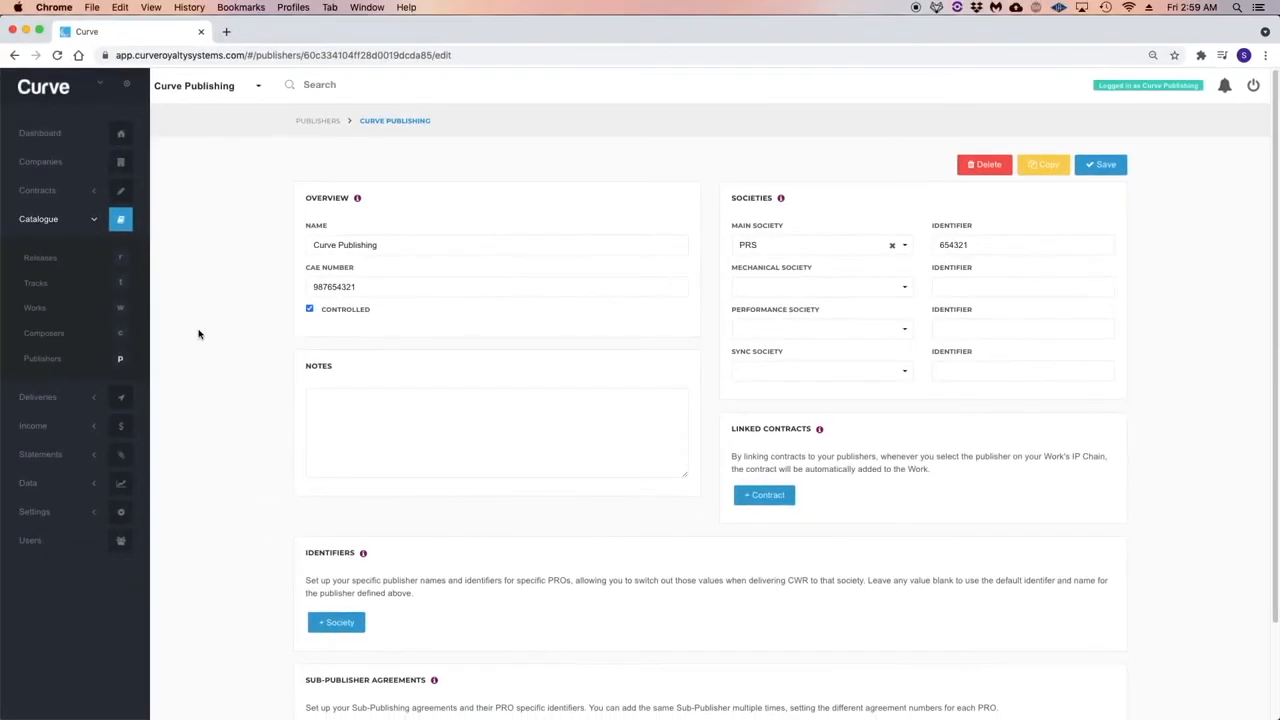
Create a new work in the catalogue titled Royalty with the main identifier CU53PU.
left_click(37, 309)
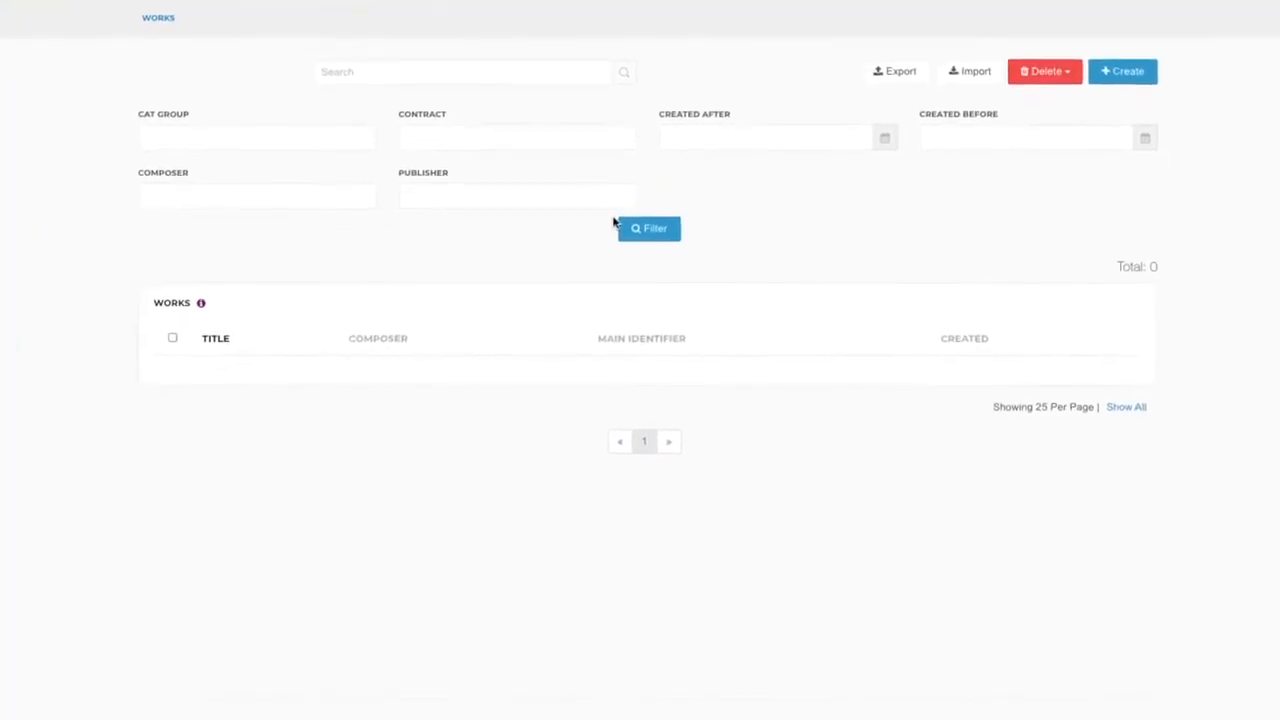
left_click(1148, 70)
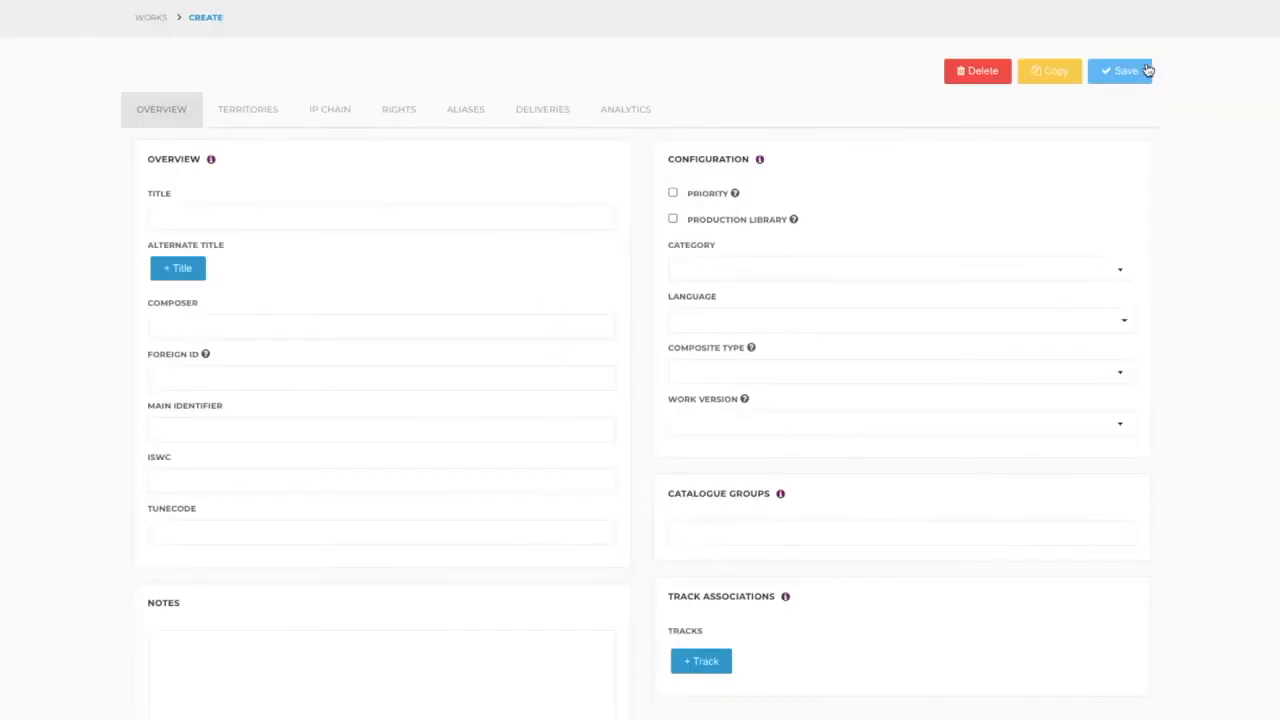
left_click(256, 215)
type("Royalty")
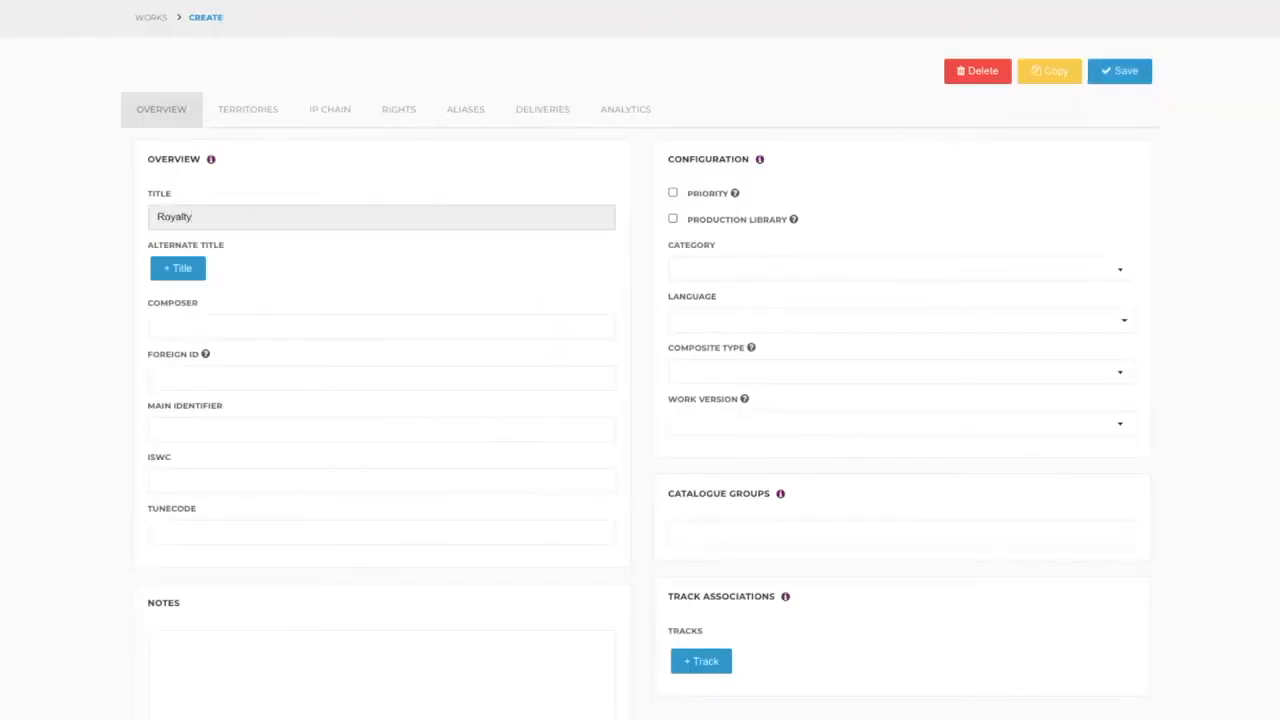
left_click(265, 328)
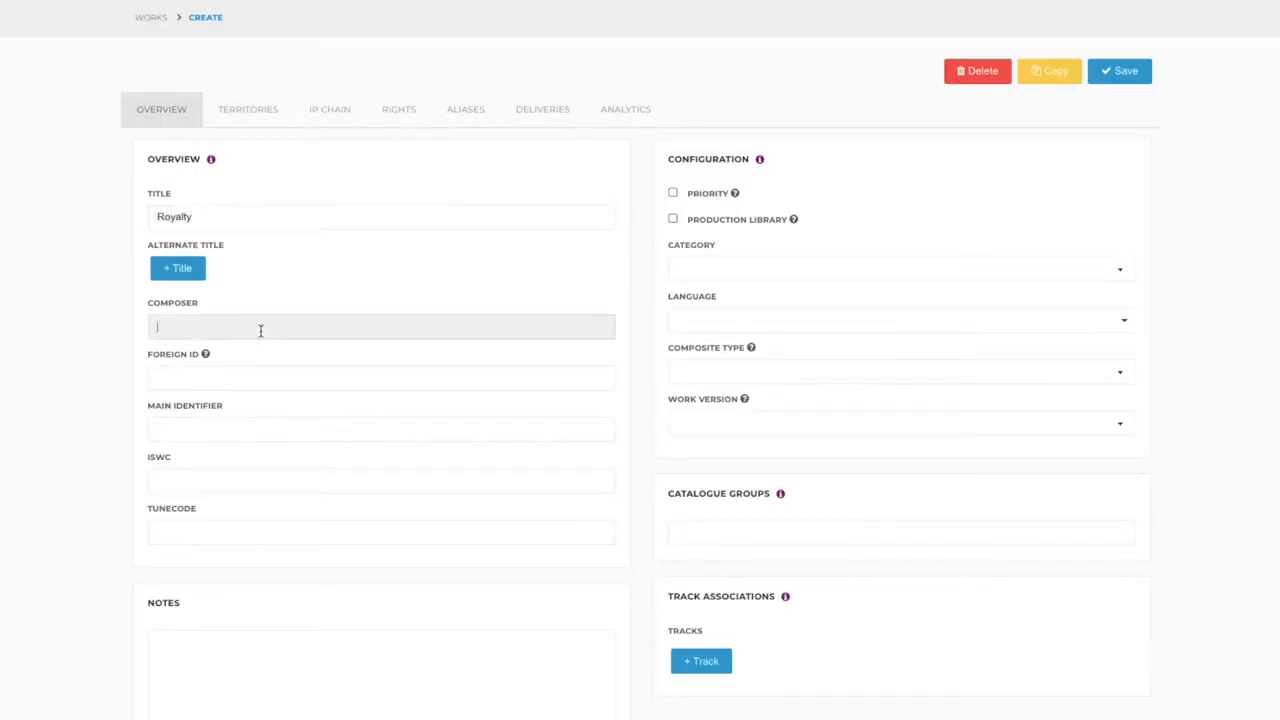
left_click(247, 429)
type("CU53PU")
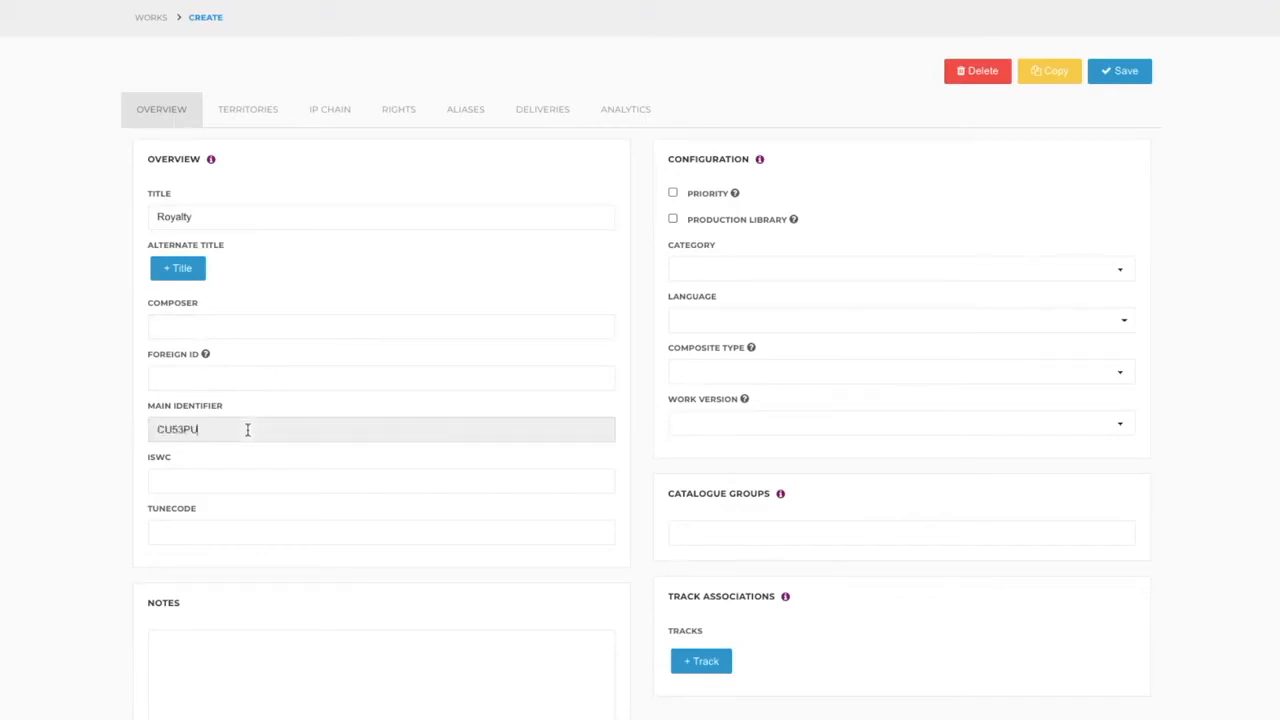
Examine the work's ISWC, tunecode, category and language fields and its track associations.
left_click(225, 481)
left_click(240, 540)
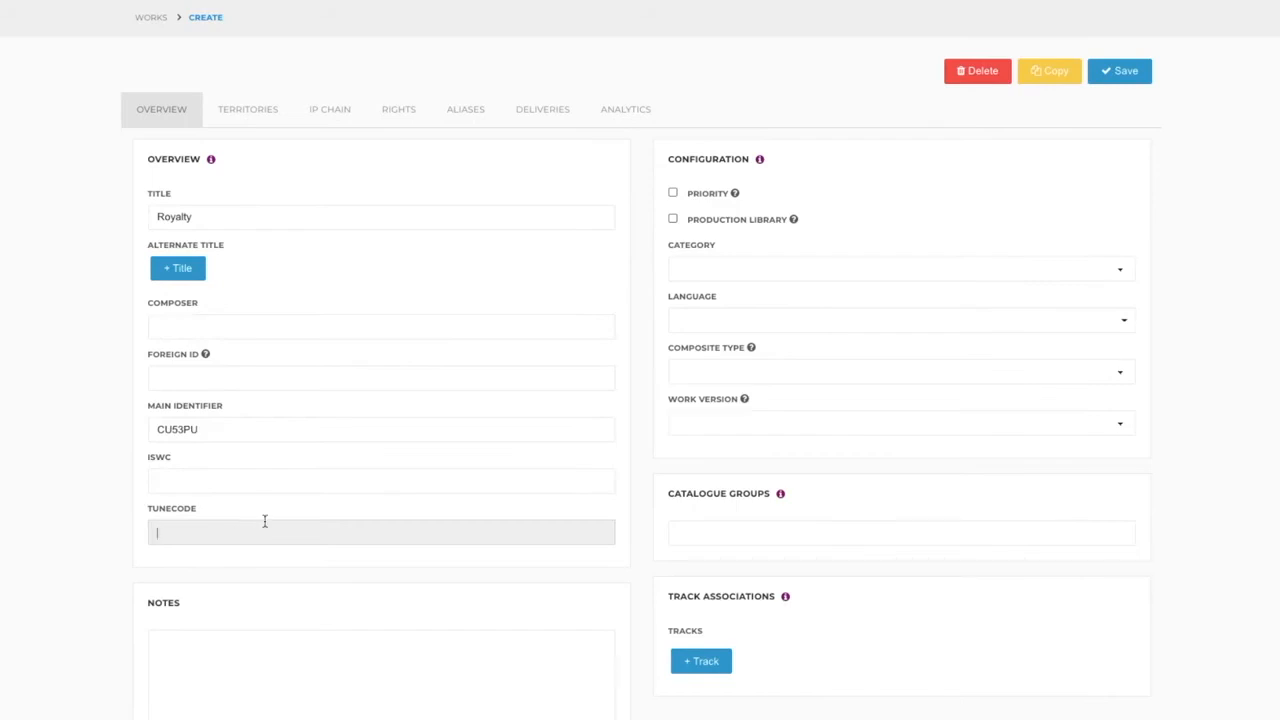
left_click(849, 274)
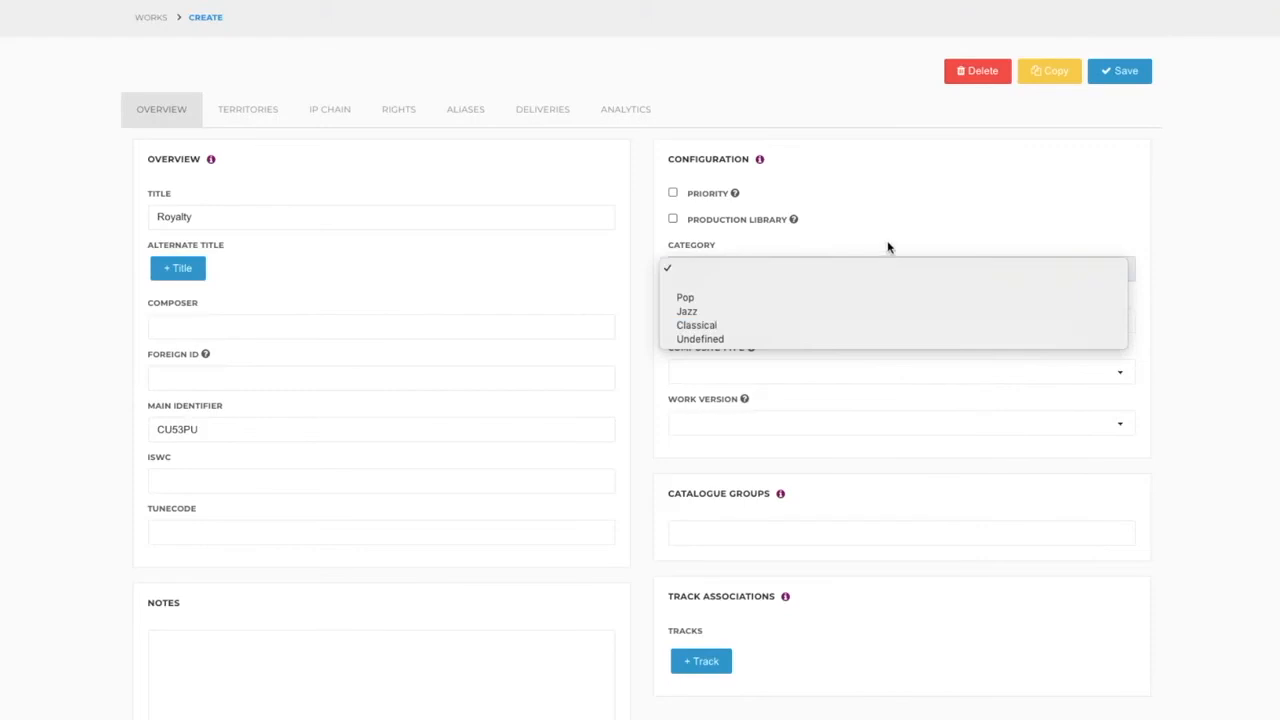
left_click(874, 268)
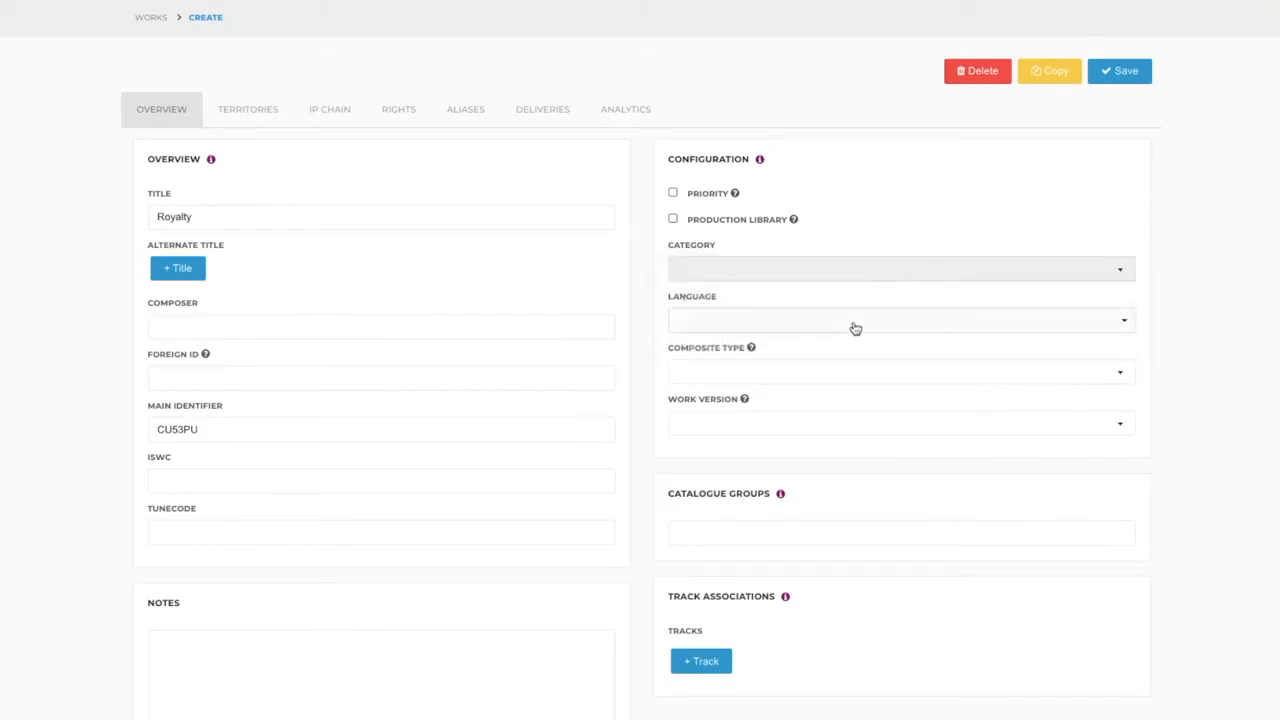
left_click(854, 322)
left_click(836, 354)
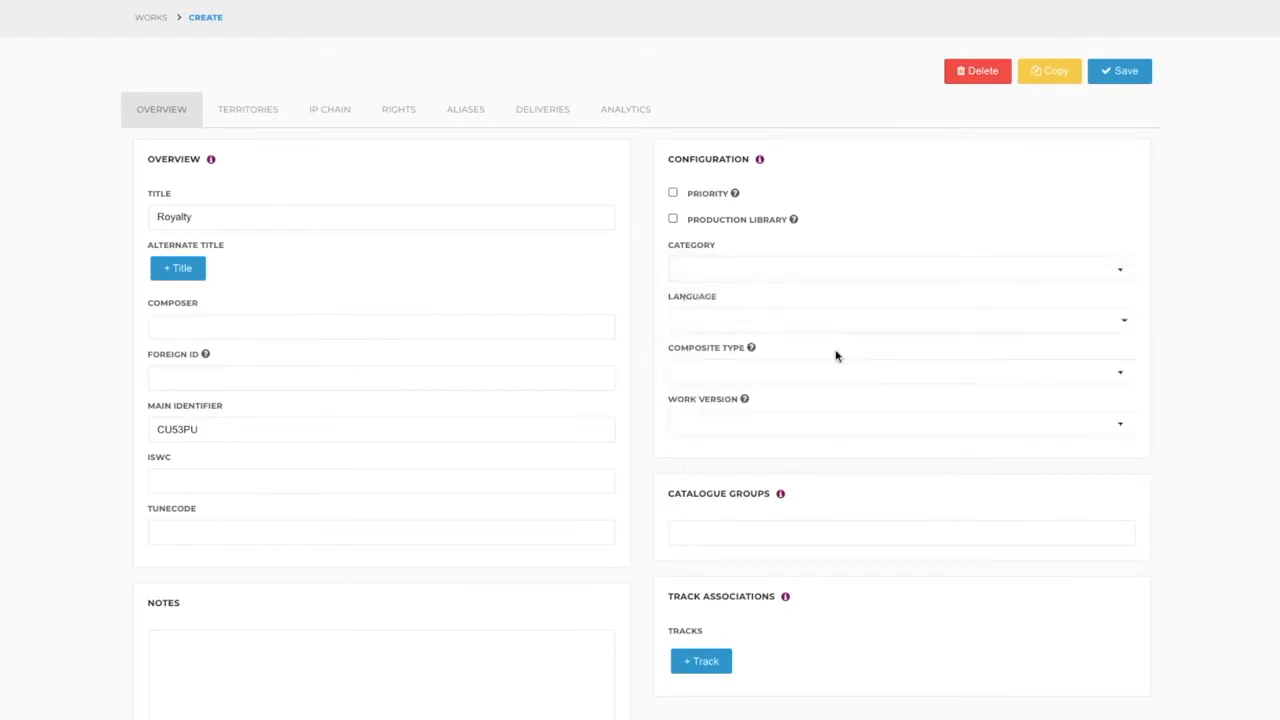
scroll(821, 451, "down", 1)
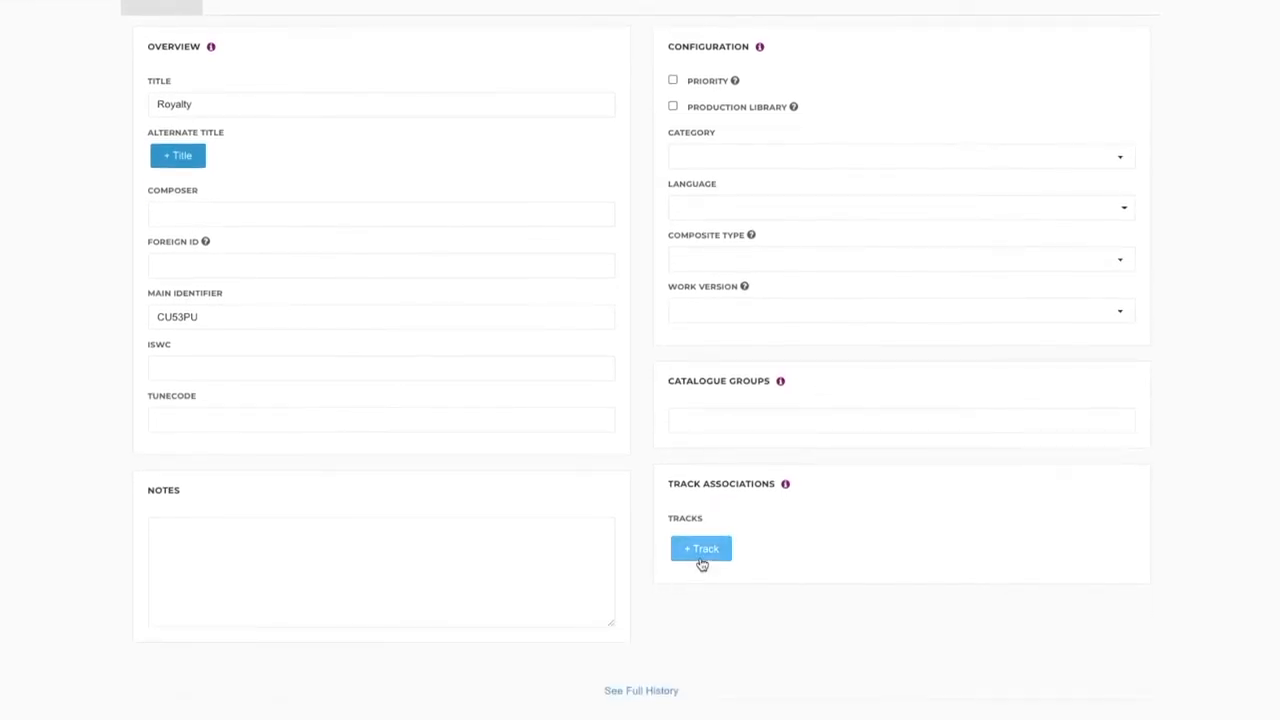
scroll(702, 563, "up", 1)
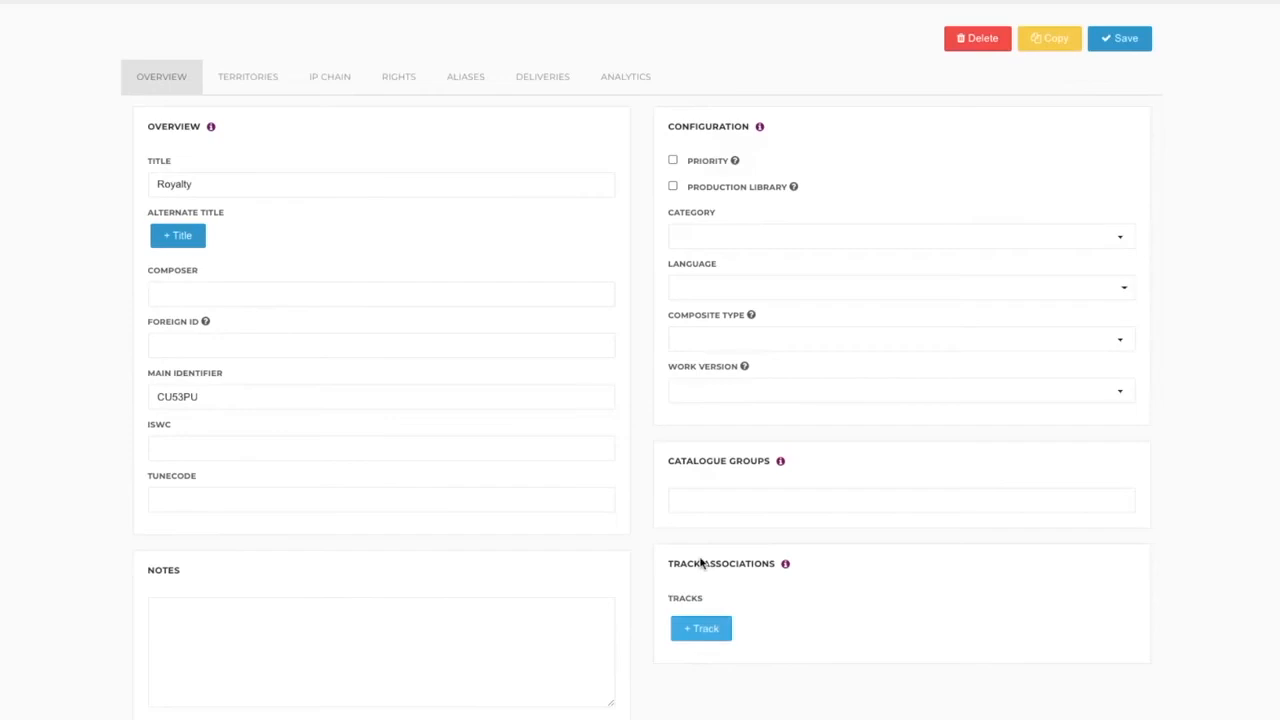
Set the work's territories to World.
left_click(249, 82)
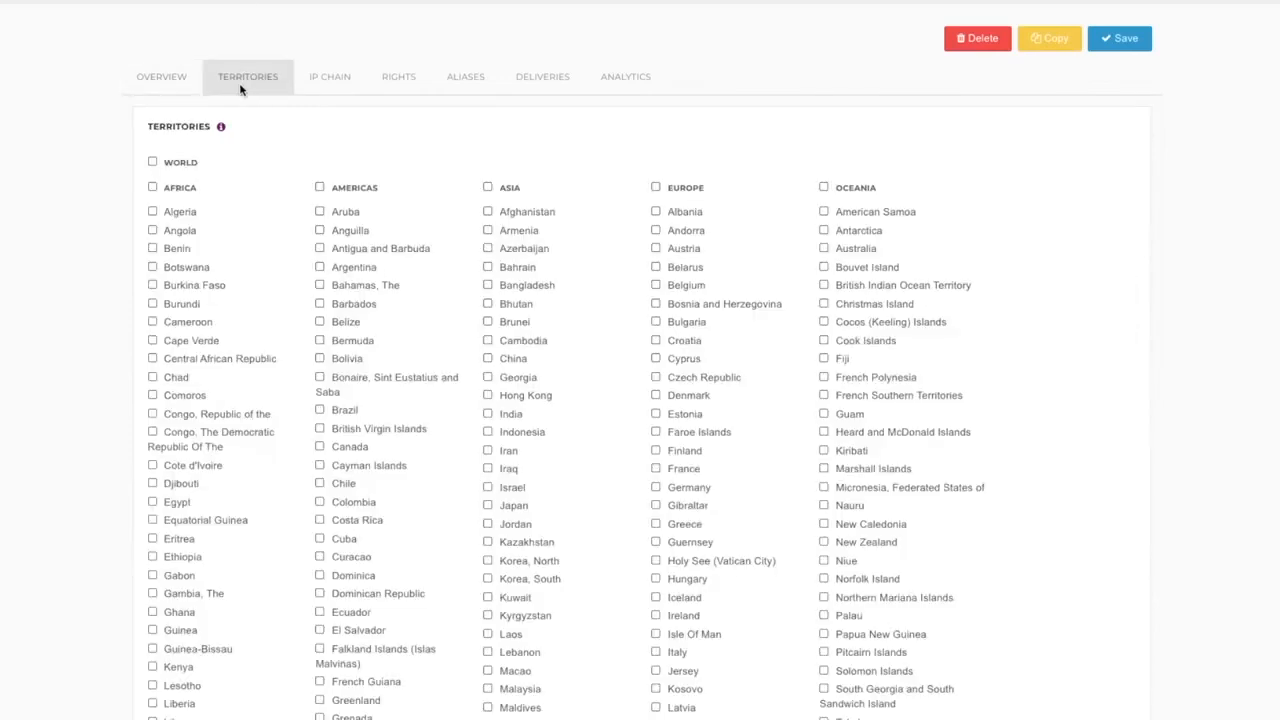
left_click(153, 164)
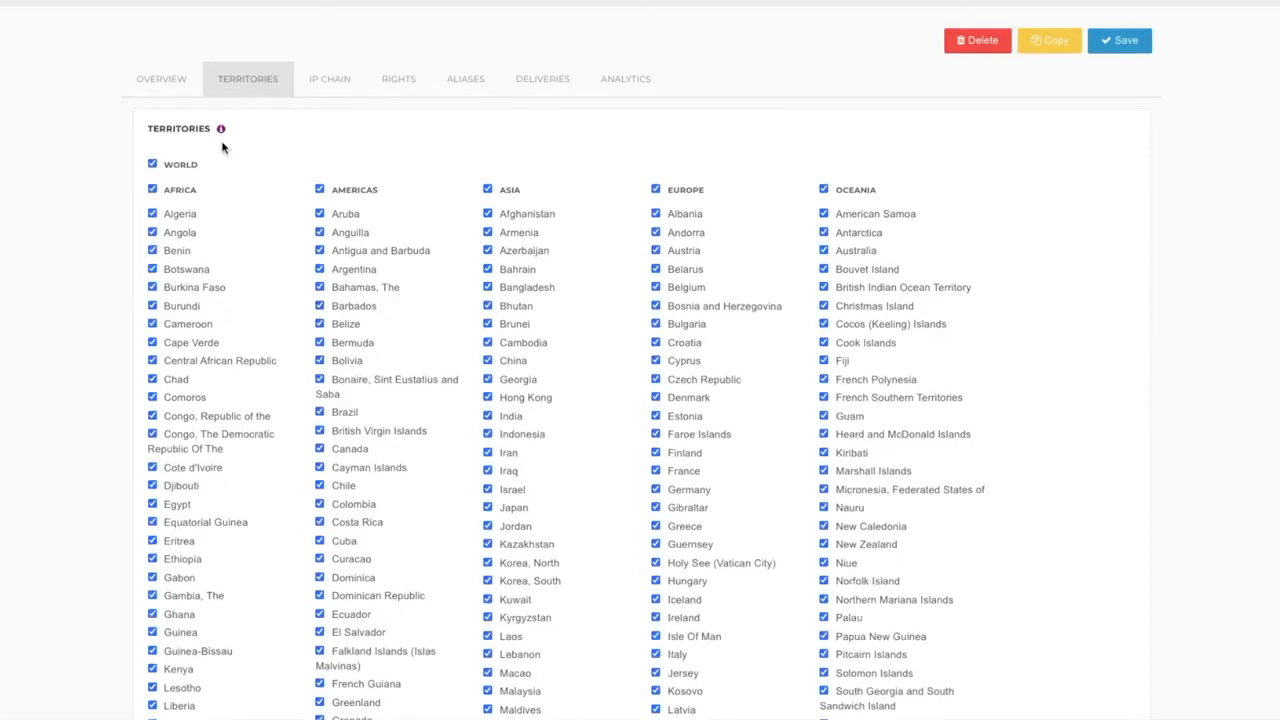
Add a World territory to the work's IP chain with Curve Publishing as its Original Publisher.
left_click(335, 80)
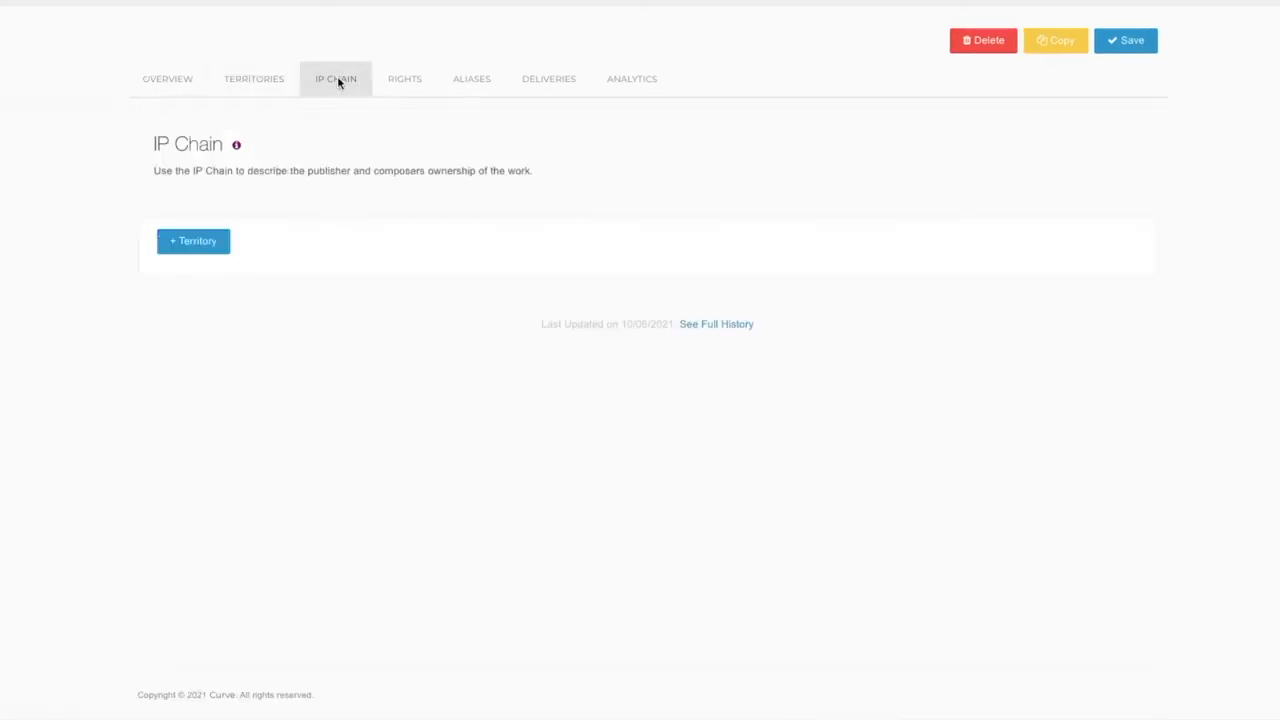
left_click(183, 240)
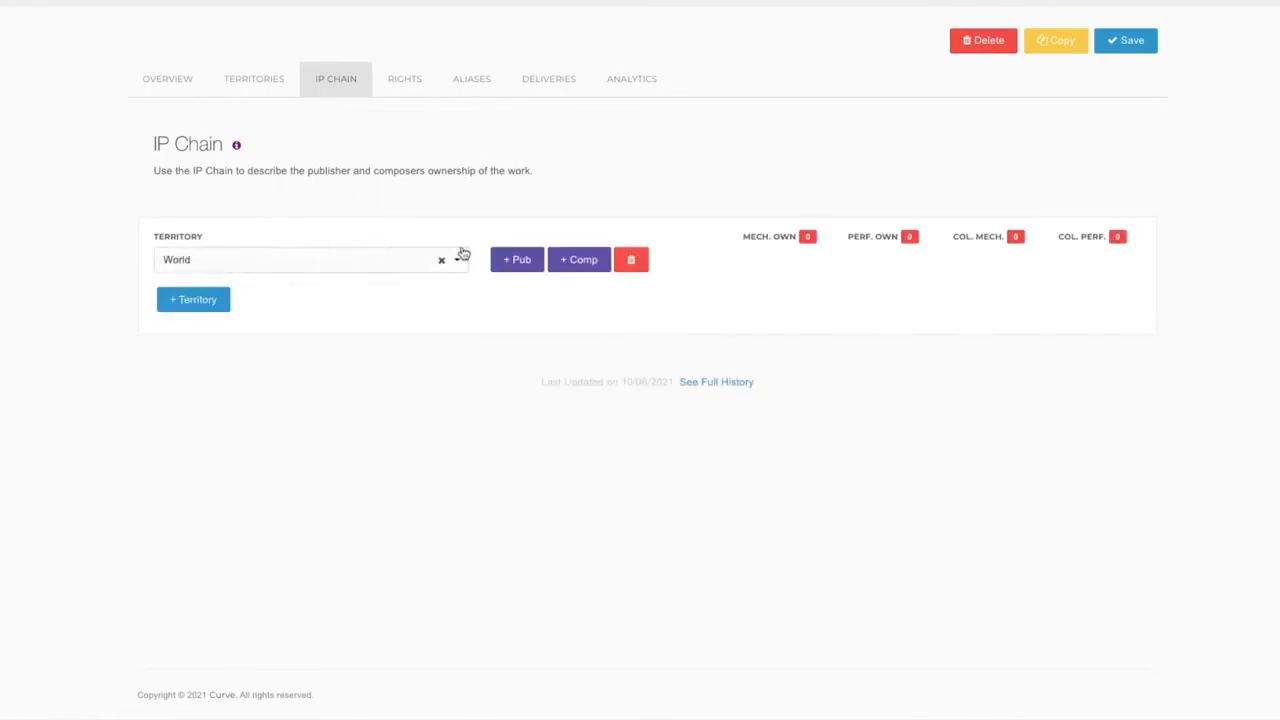
left_click(518, 270)
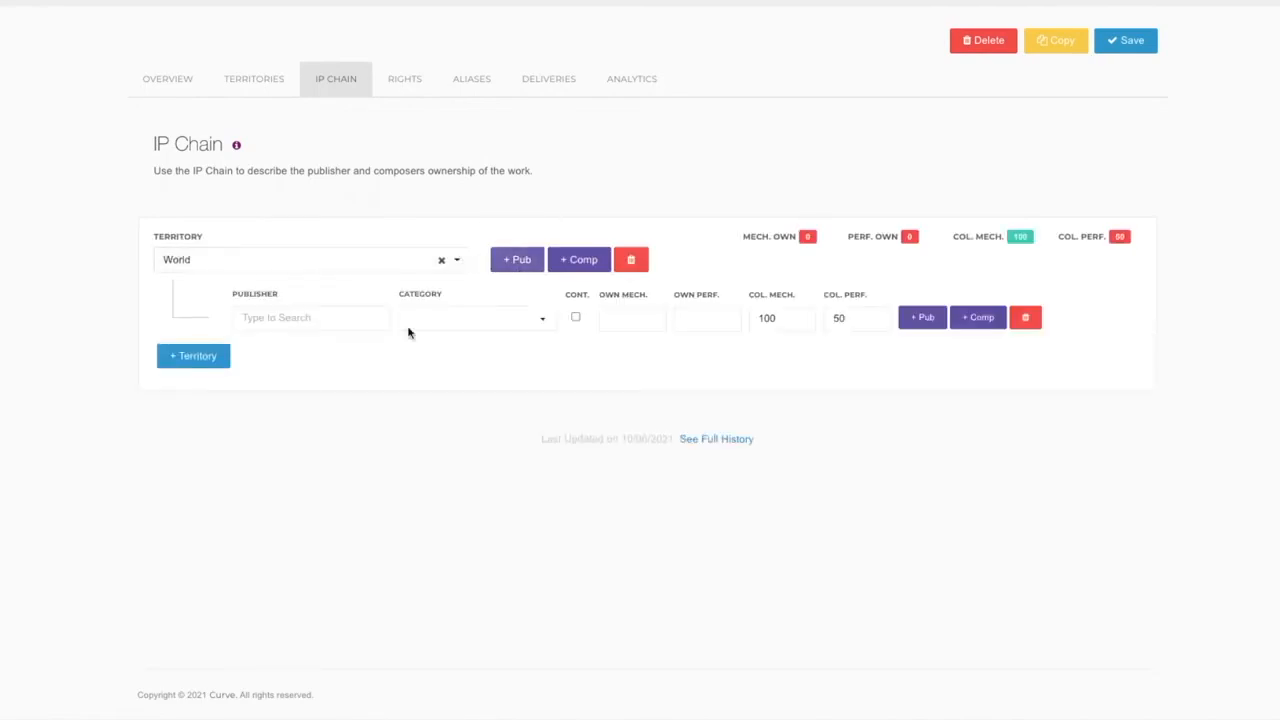
left_click(309, 318)
type("Curve")
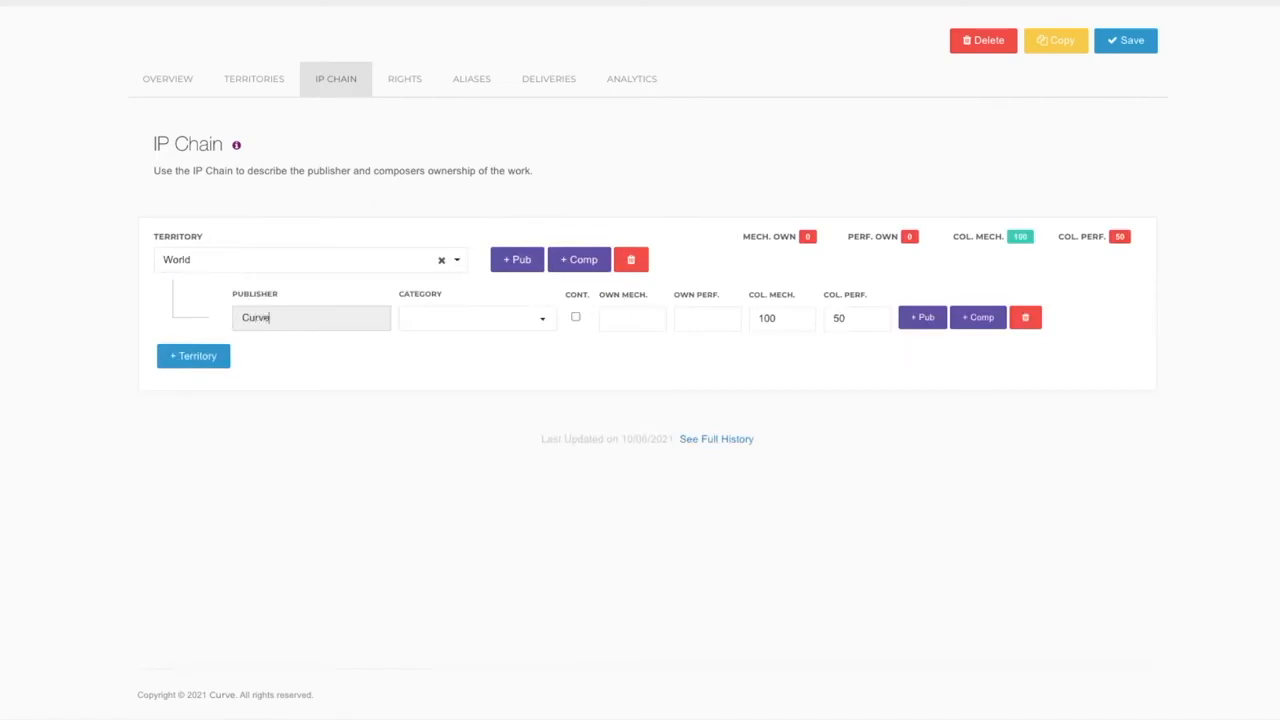
left_click(275, 356)
left_click(517, 321)
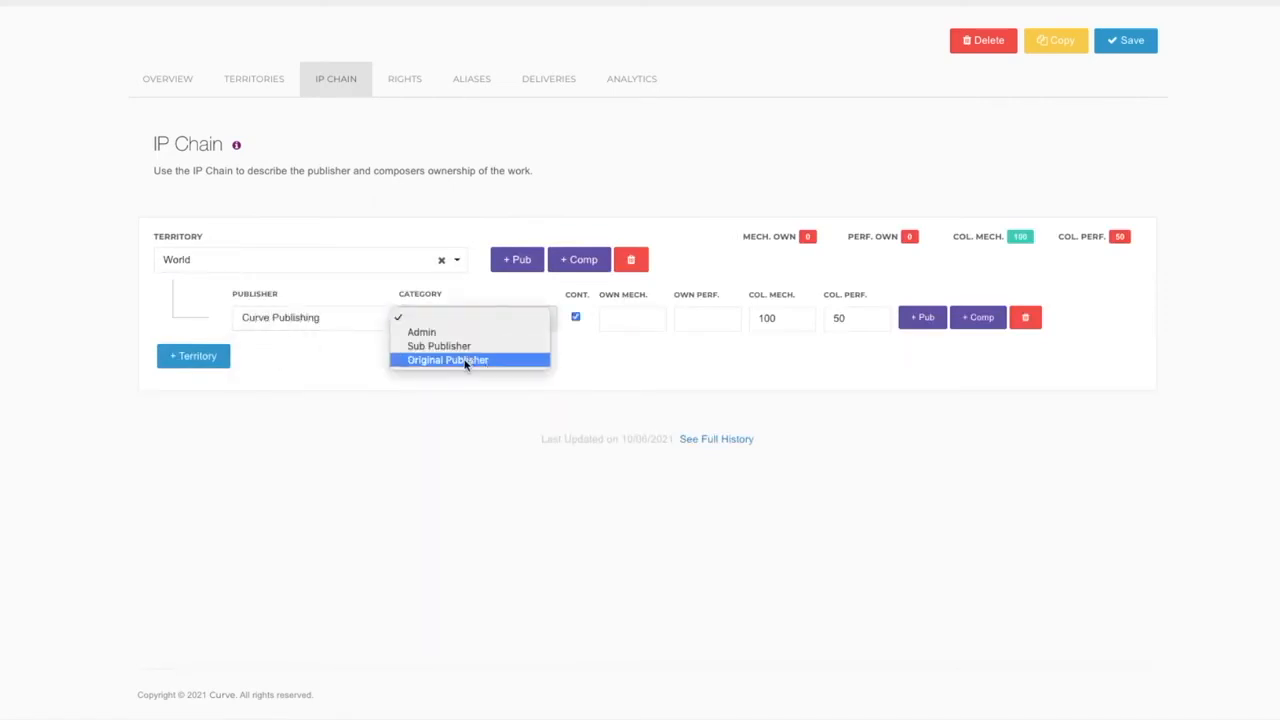
left_click(466, 361)
Add the controlled composer beneath Curve Publishing in the IP chain with the category Lyrics and Music.
left_click(979, 318)
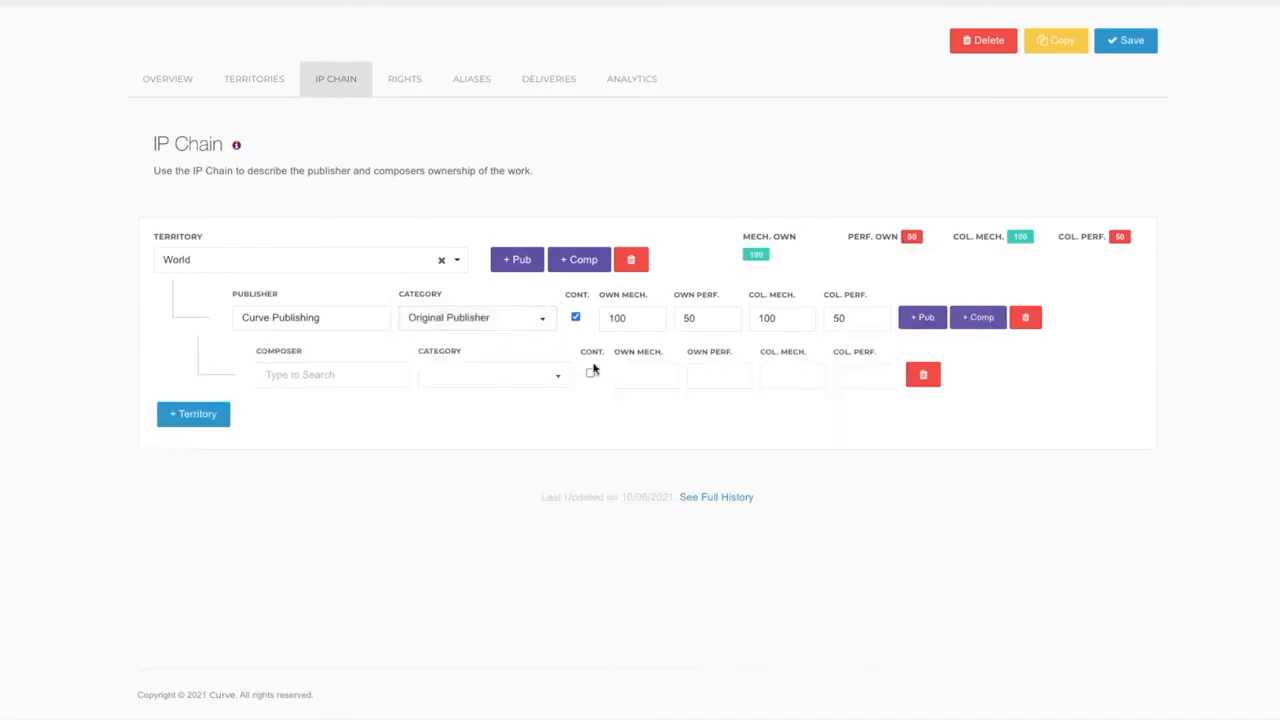
left_click(331, 373)
type("Tom")
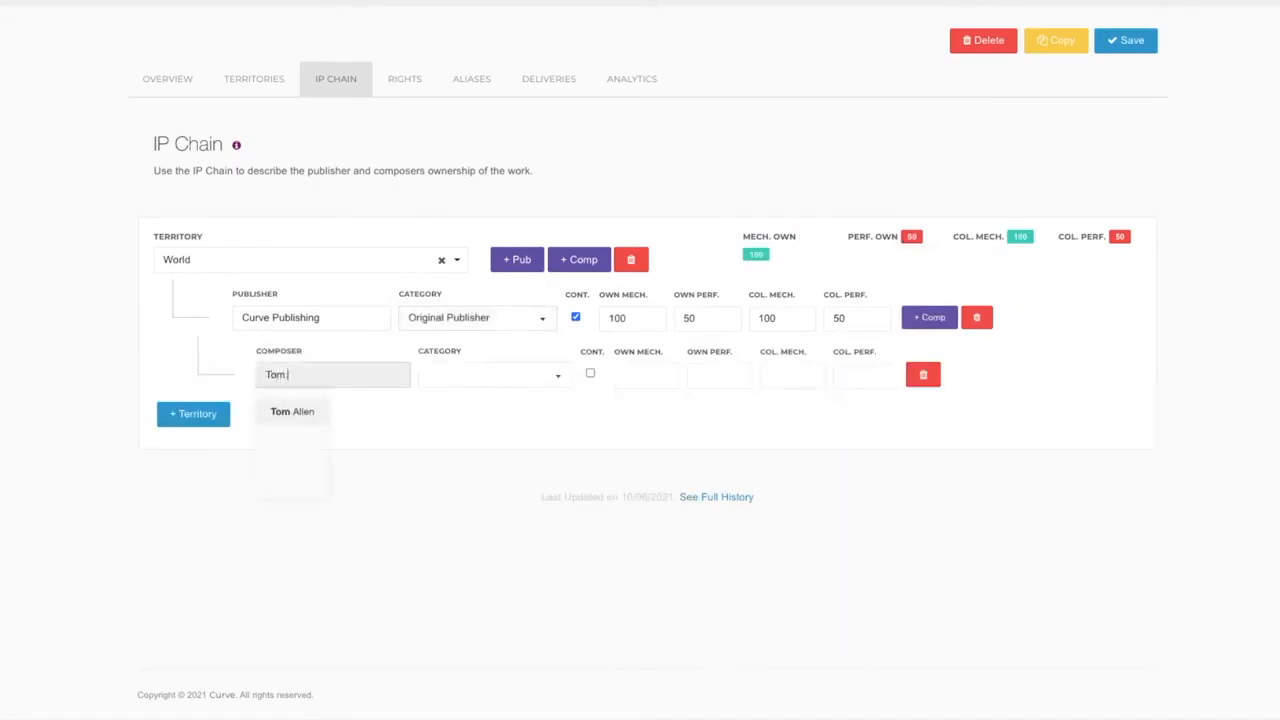
left_click(305, 411)
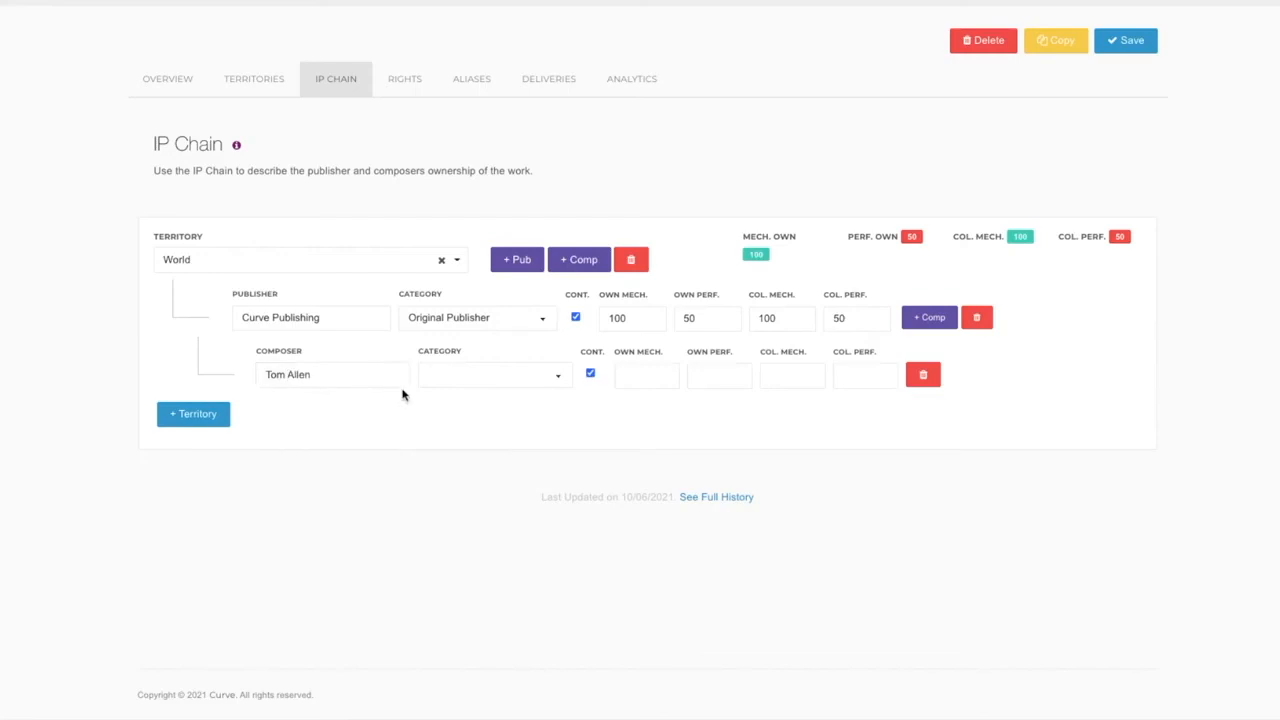
left_click(493, 375)
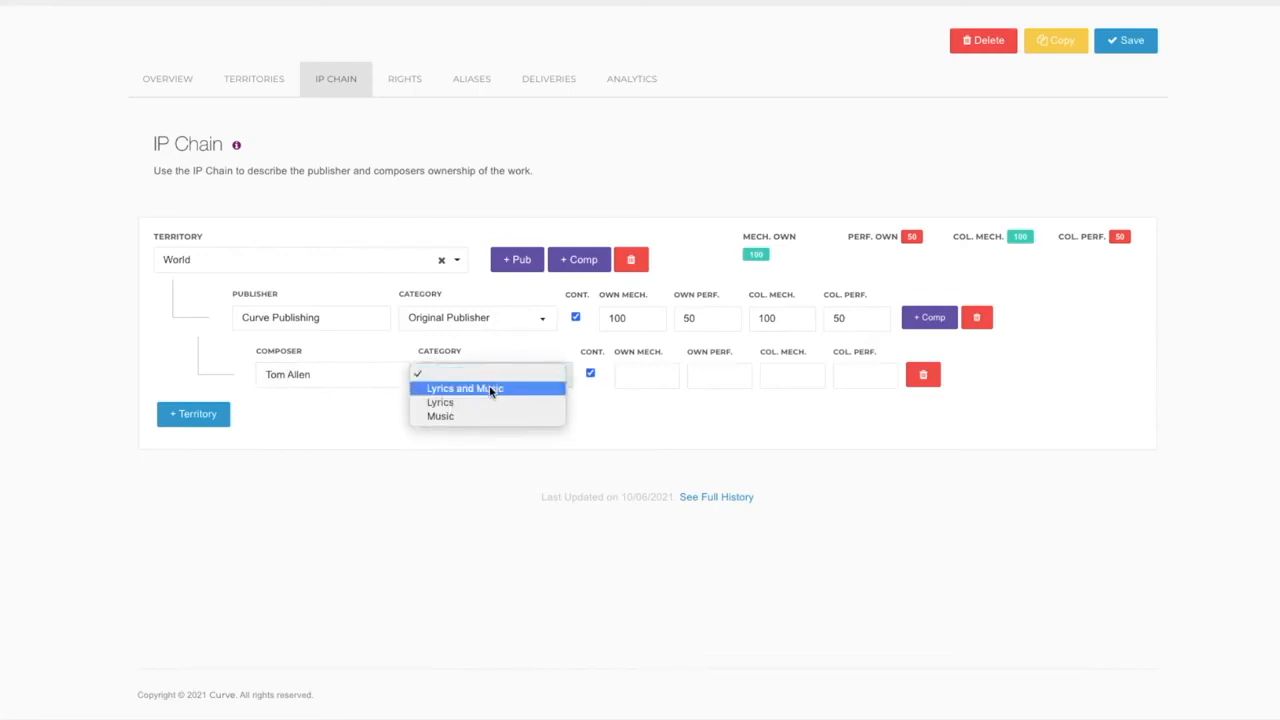
left_click(492, 387)
Set the composer's owned and collected performance shares to 50 and both mechanical shares to 0, and save the work.
left_click(715, 367)
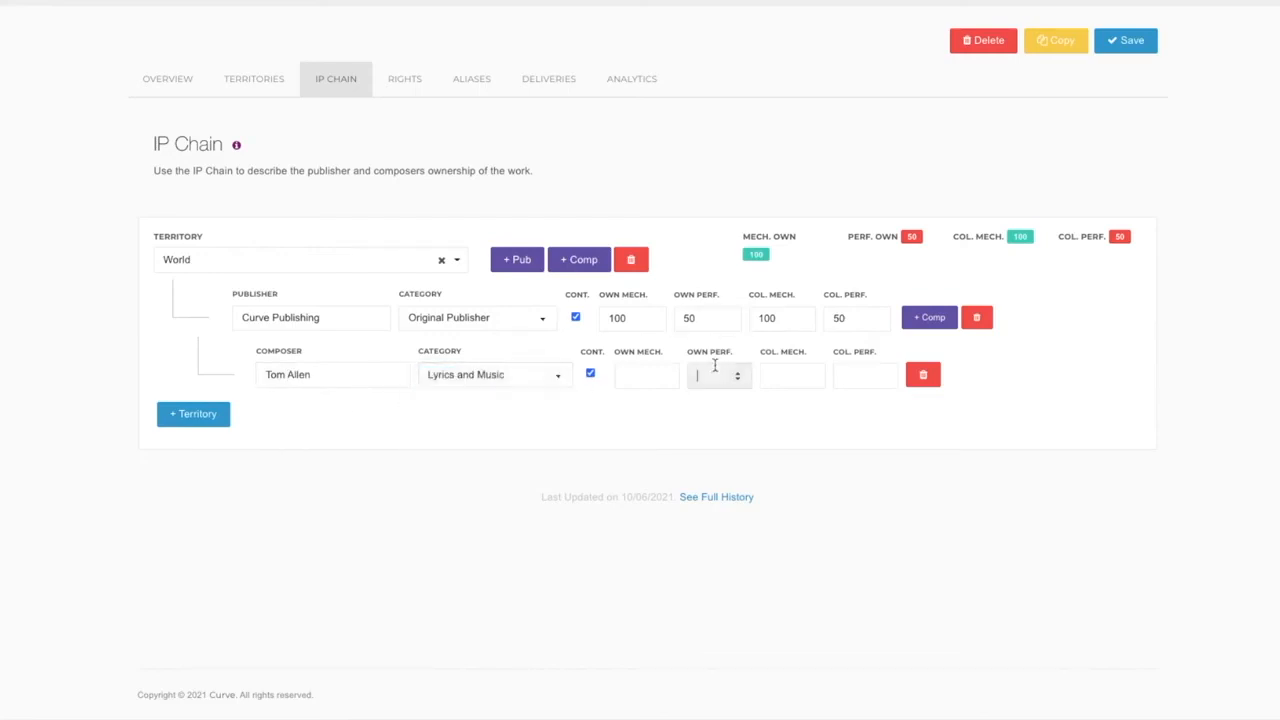
type("50")
left_click(861, 377)
type("50")
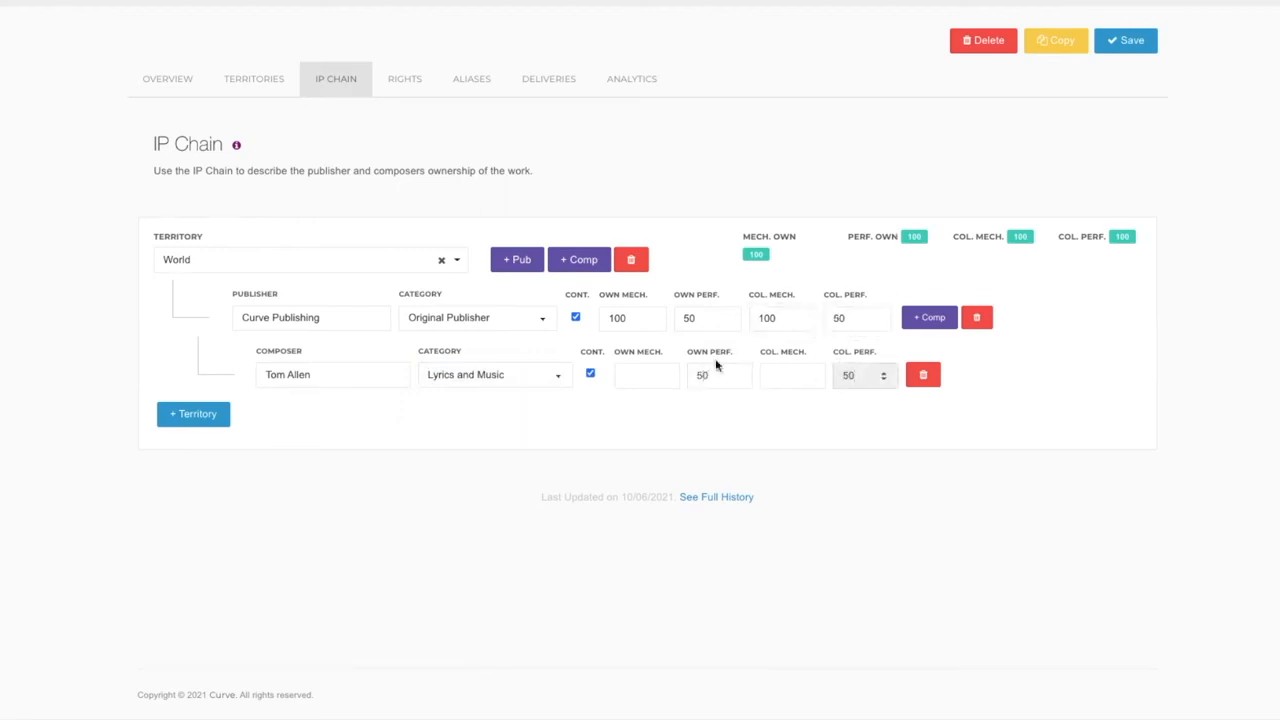
left_click(637, 372)
type("0")
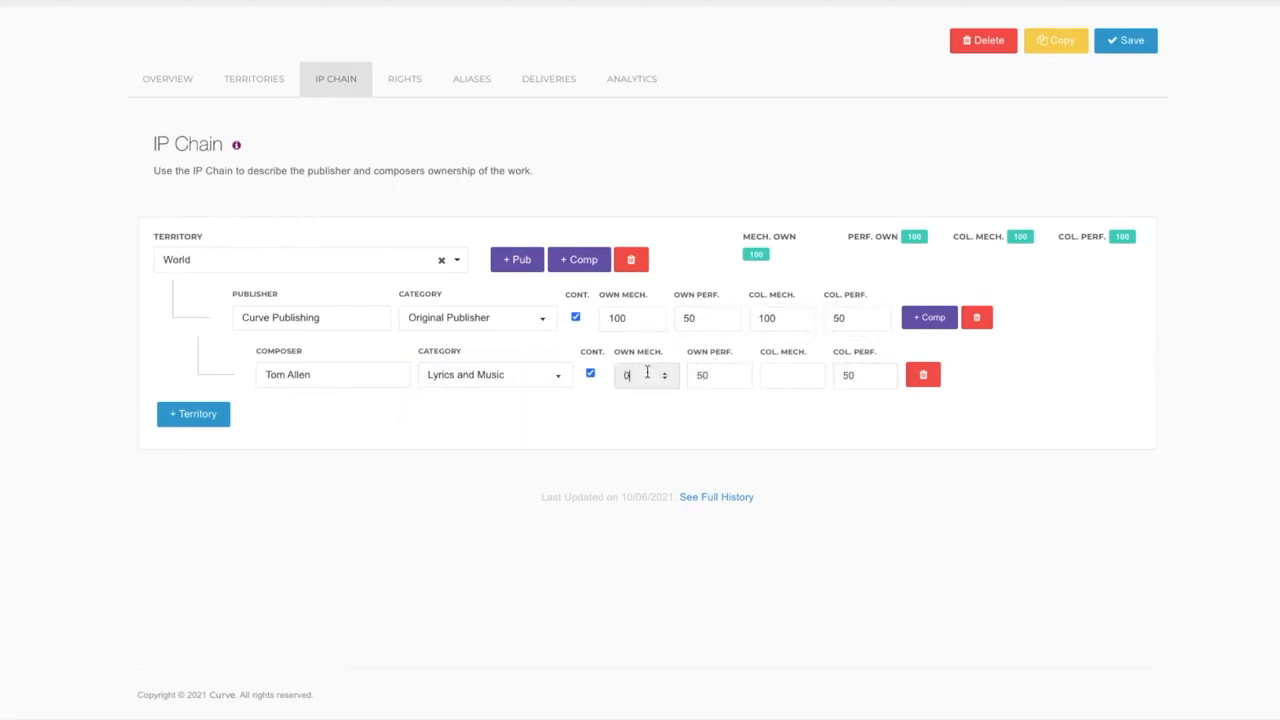
left_click(779, 369)
type("0")
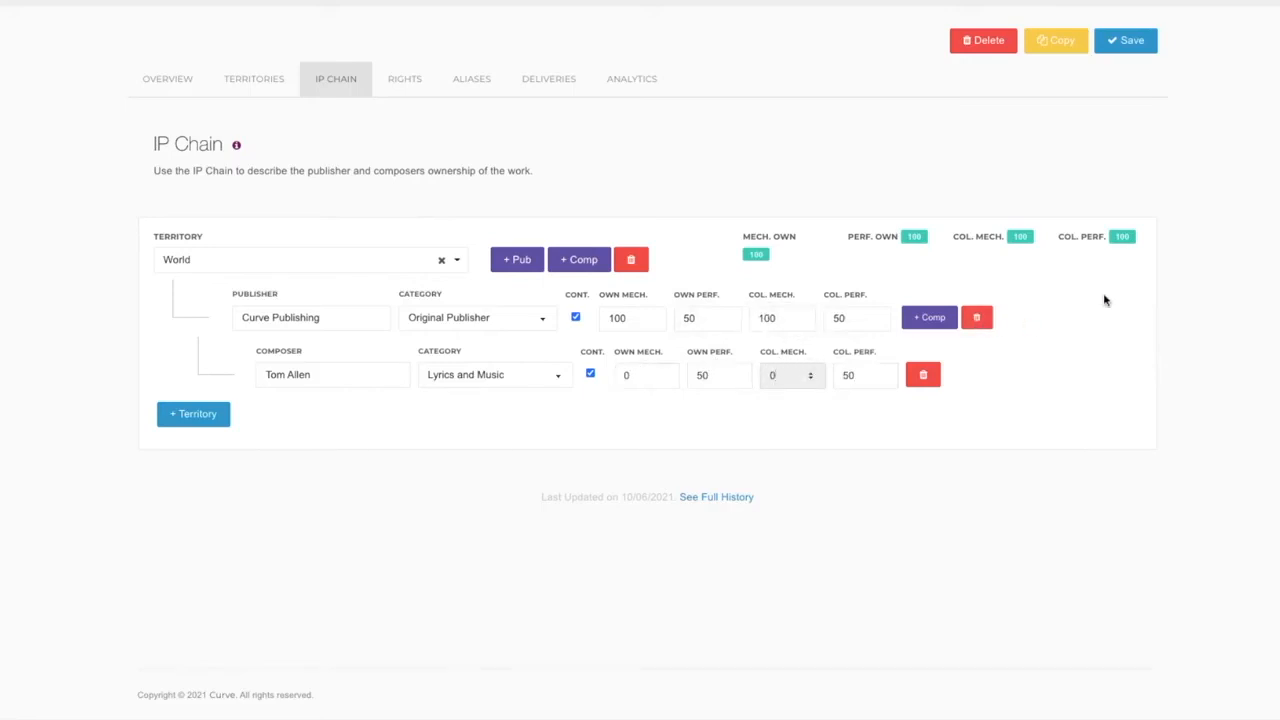
left_click(1136, 44)
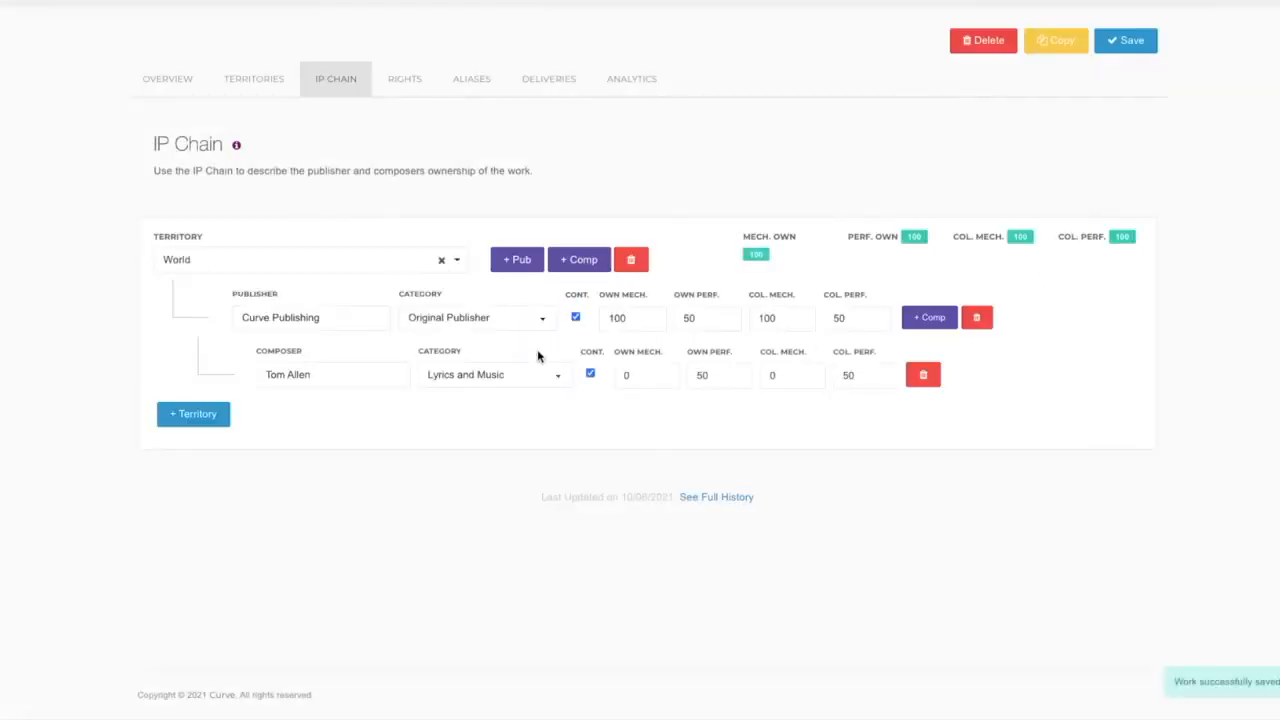
Save the work's participation rates with the composer's contract at a rate of 100.
left_click(408, 90)
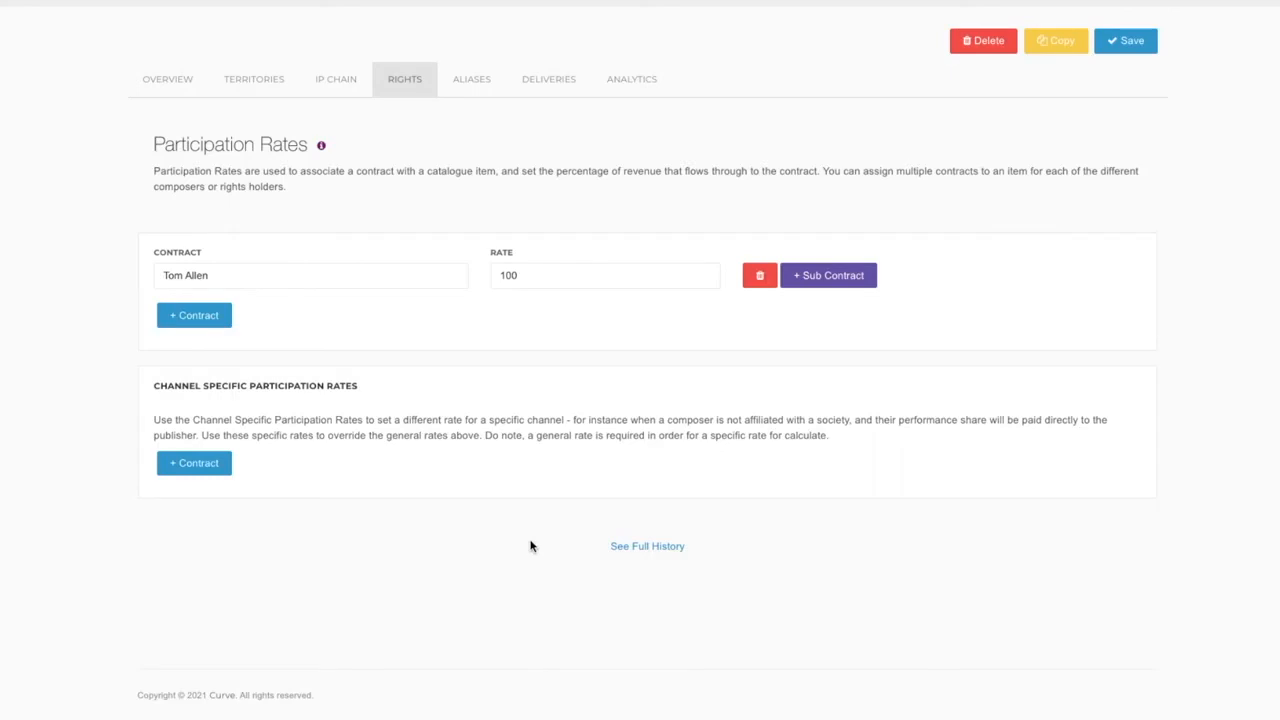
left_click(1127, 48)
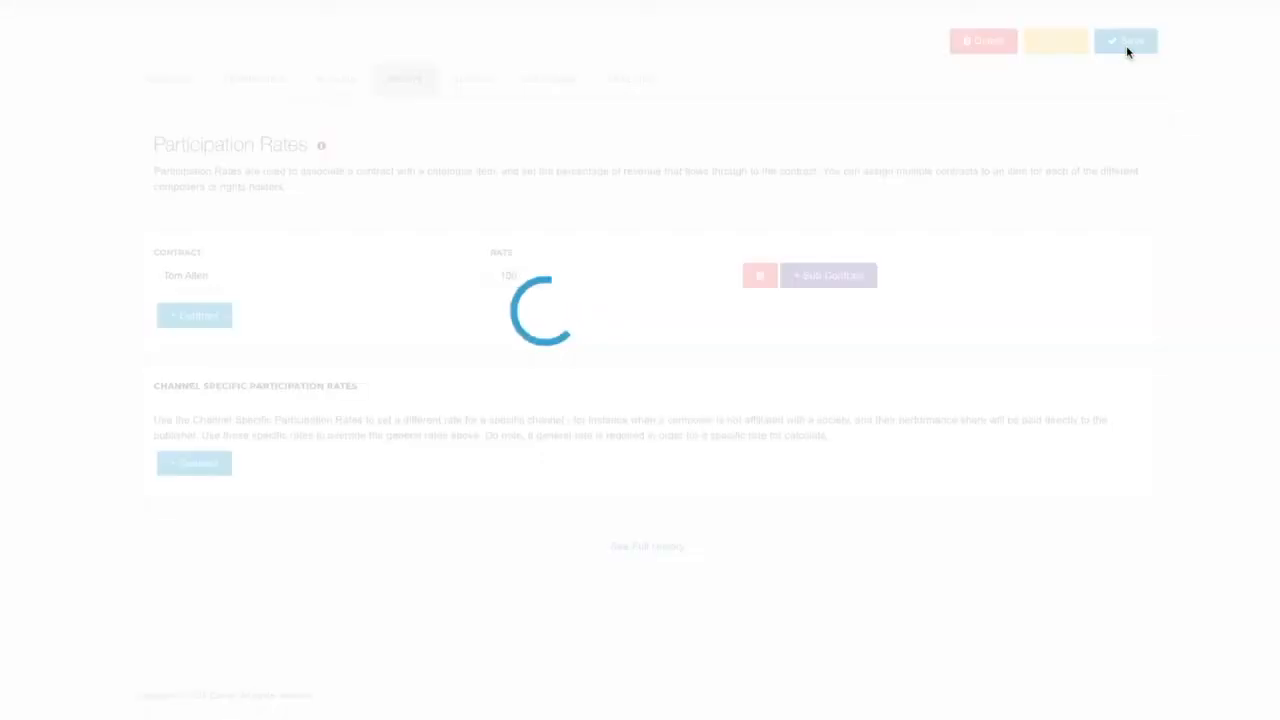